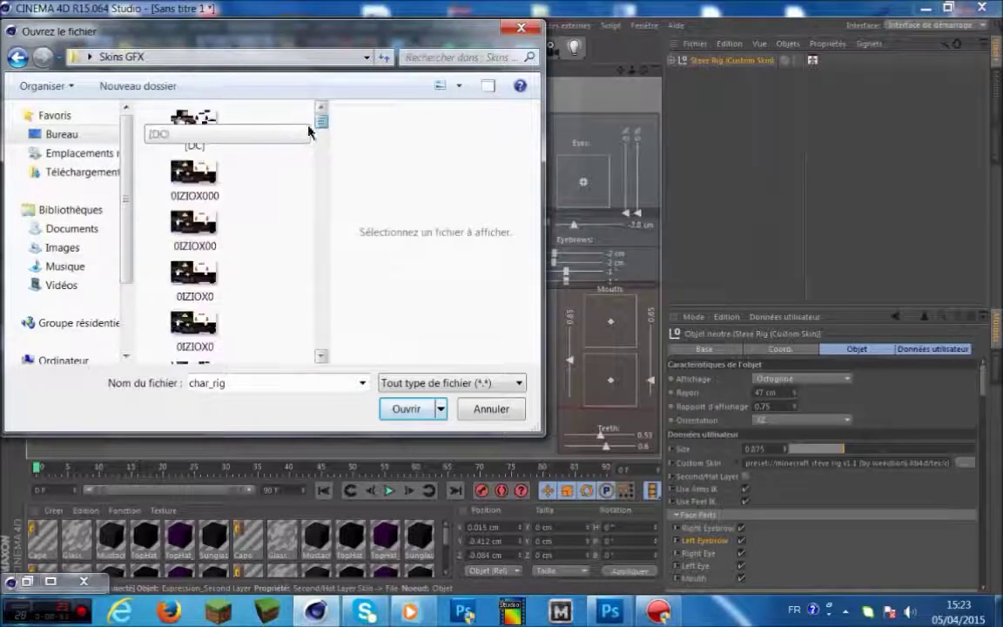
# Apply a custom skin image from the Skins GFX folder to the Steve rig and bend both arms forward.
pyautogui.doubleClick(193, 339)
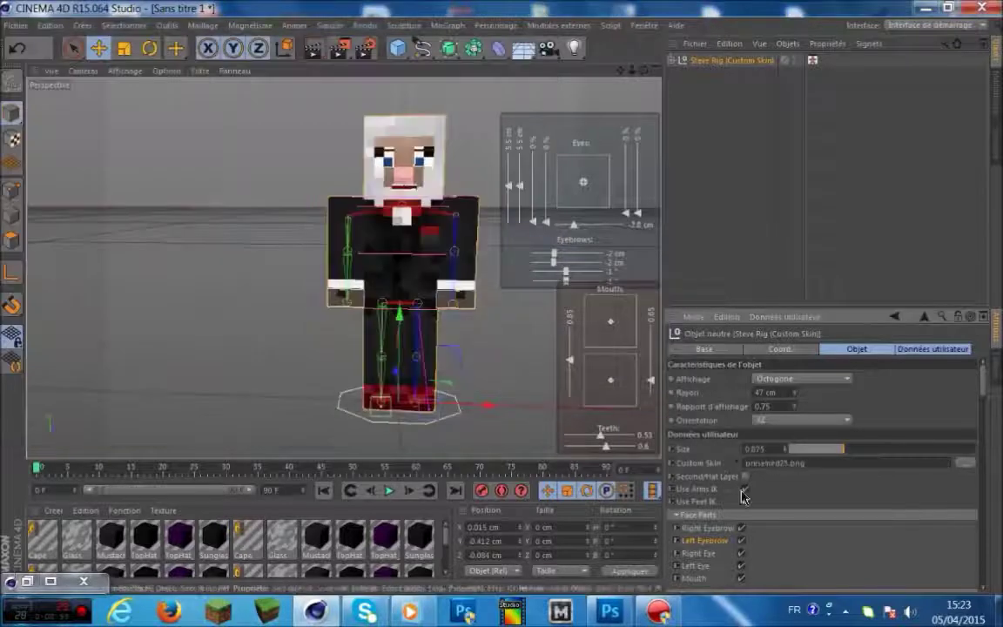
pyautogui.moveTo(644, 71); pyautogui.dragTo(693, 83)
pyautogui.scroll(2, 392, 261)
pyautogui.click(812, 61)
pyautogui.click(885, 444)
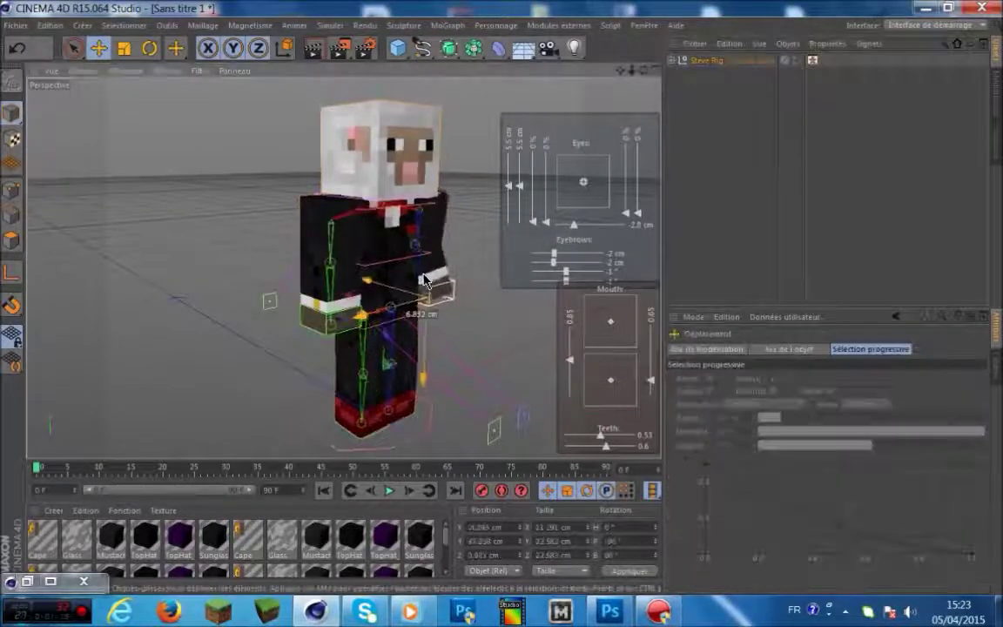
pyautogui.click(329, 275)
pyautogui.click(150, 49)
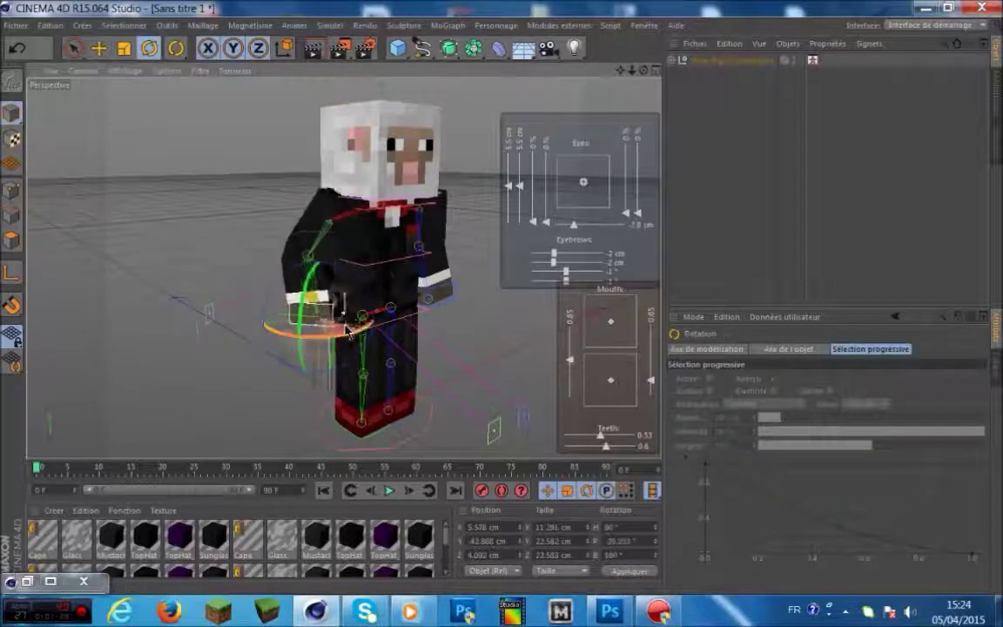
# Give the character a sword to hold and shift both feet into a standing pose.
pyautogui.click(731, 60)
pyautogui.click(747, 429)
pyautogui.click(813, 60)
pyautogui.click(882, 574)
pyautogui.moveTo(402, 382); pyautogui.dragTo(418, 380)
pyautogui.click(812, 60)
pyautogui.click(855, 575)
pyautogui.moveTo(343, 390); pyautogui.dragTo(334, 390)
pyautogui.scroll(1, 355, 106)
# Select the torso control in the visual selector and rotate the body by about 4°.
pyautogui.click(812, 60)
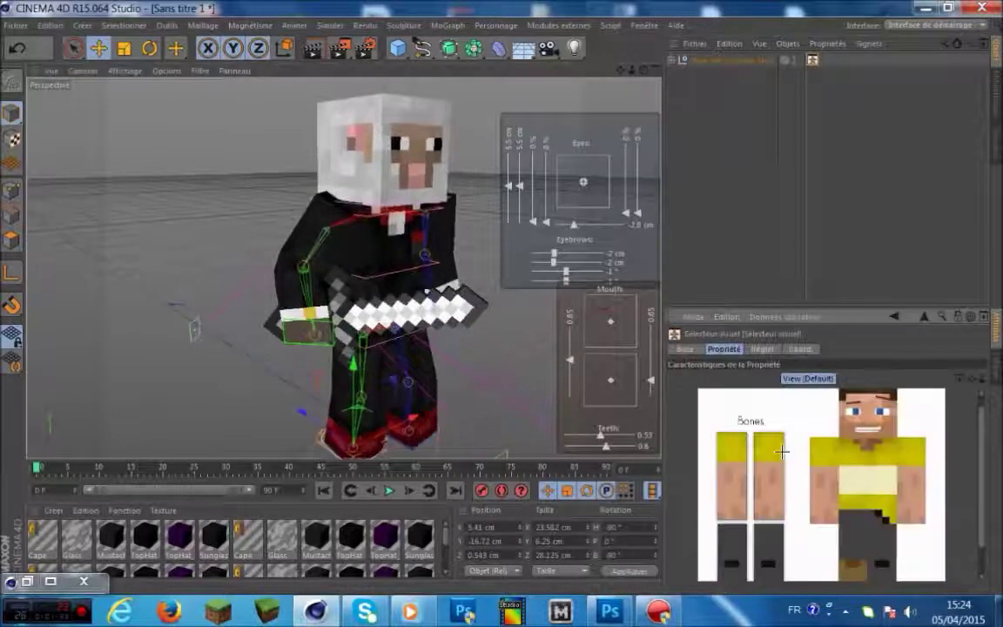
pyautogui.click(881, 477)
pyautogui.click(149, 49)
pyautogui.moveTo(424, 264); pyautogui.dragTo(427, 275)
# Set the render to save as a PNG with alpha in the Skins GFX folder and render the character.
pyautogui.hotkey('ctrl', 'b')
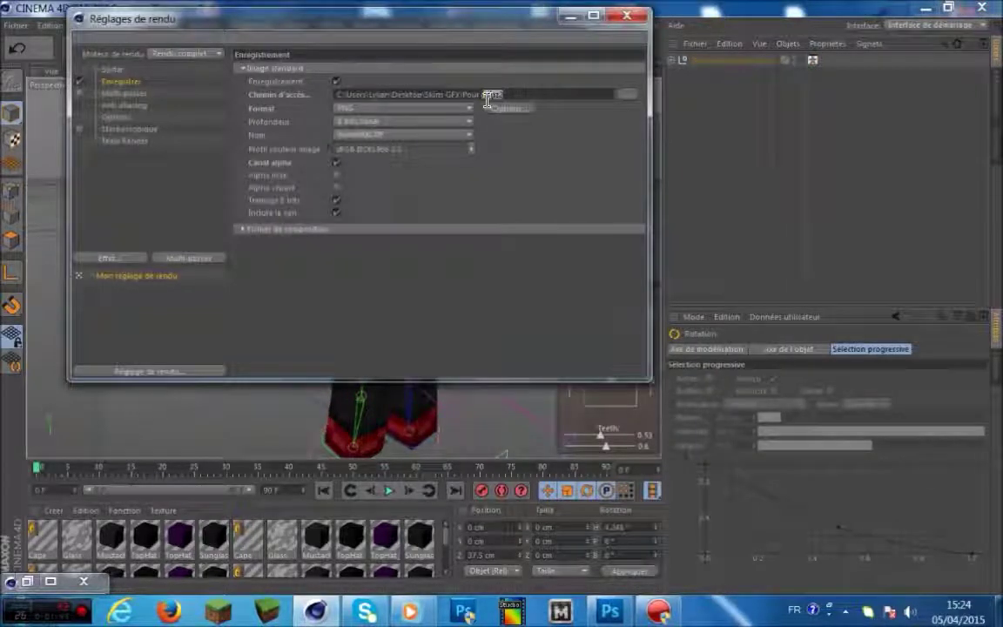
pyautogui.click(632, 18)
pyautogui.click(341, 48)
pyautogui.moveTo(305, 314); pyautogui.dragTo(209, 586)
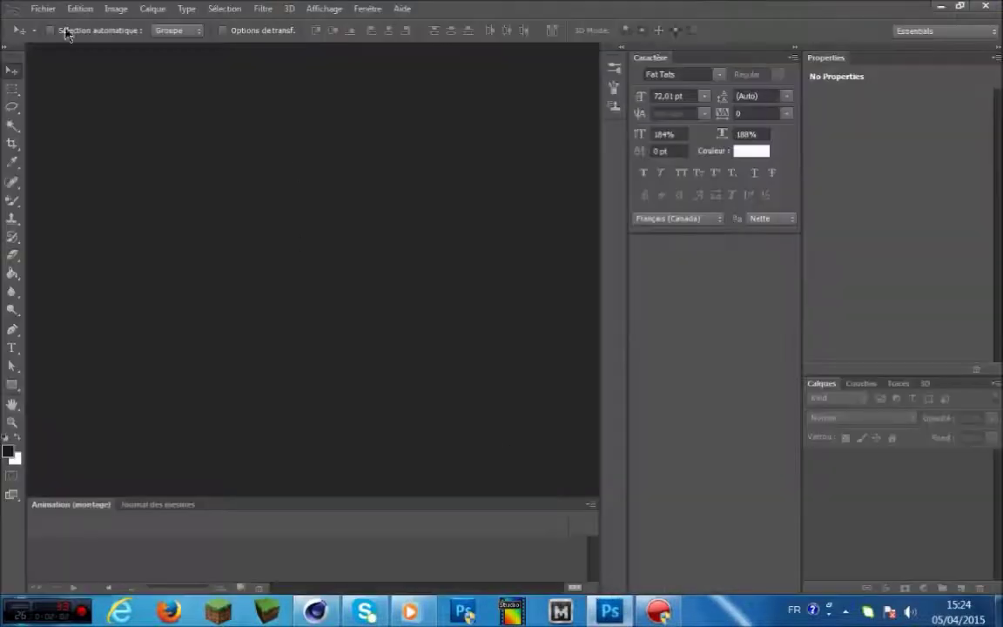
# Switch to Photoshop and open Youtube Banniere Template.psd from the desktop.
pyautogui.click(42, 8)
pyautogui.click(90, 42)
pyautogui.click(281, 193)
pyautogui.scroll(-10, 651, 408)
pyautogui.doubleClick(651, 409)
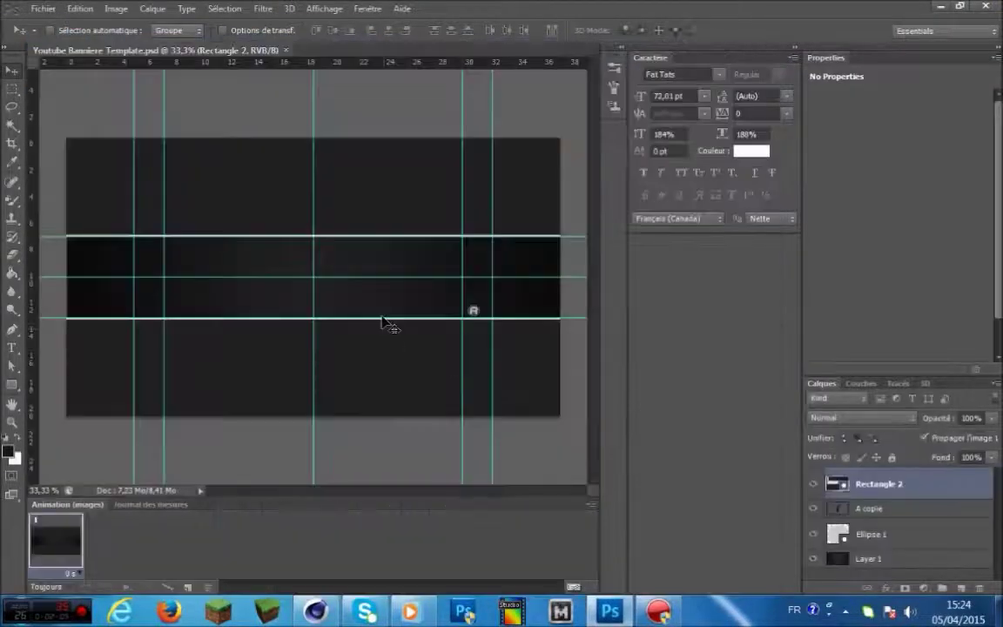
# Open the CookiePack.psd resource file from the desktop alongside the banner template.
pyautogui.click(45, 12)
pyautogui.click(61, 41)
pyautogui.scroll(-15, 802, 277)
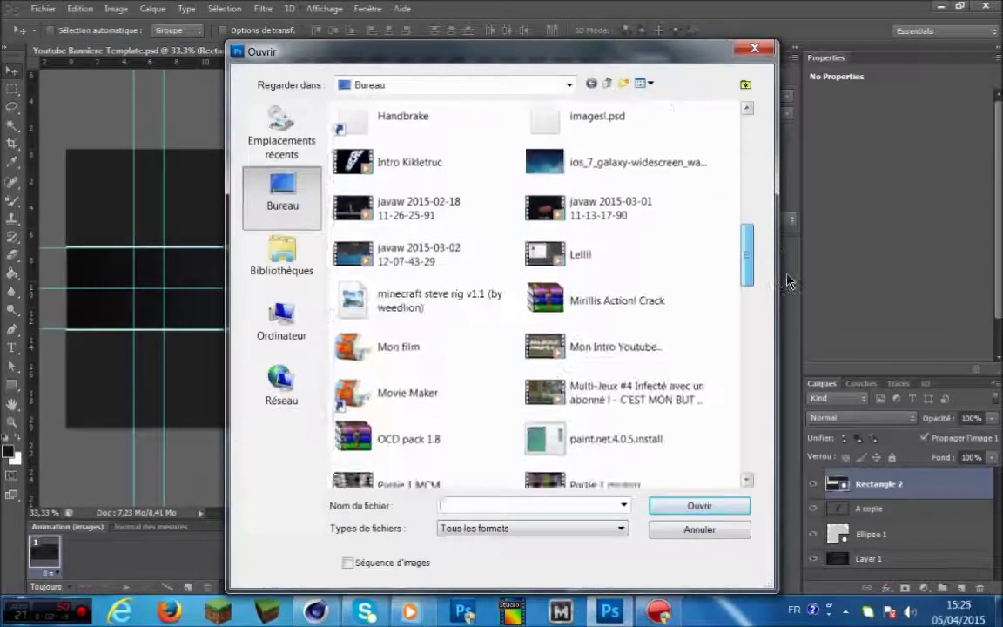
pyautogui.scroll(15, 829, 389)
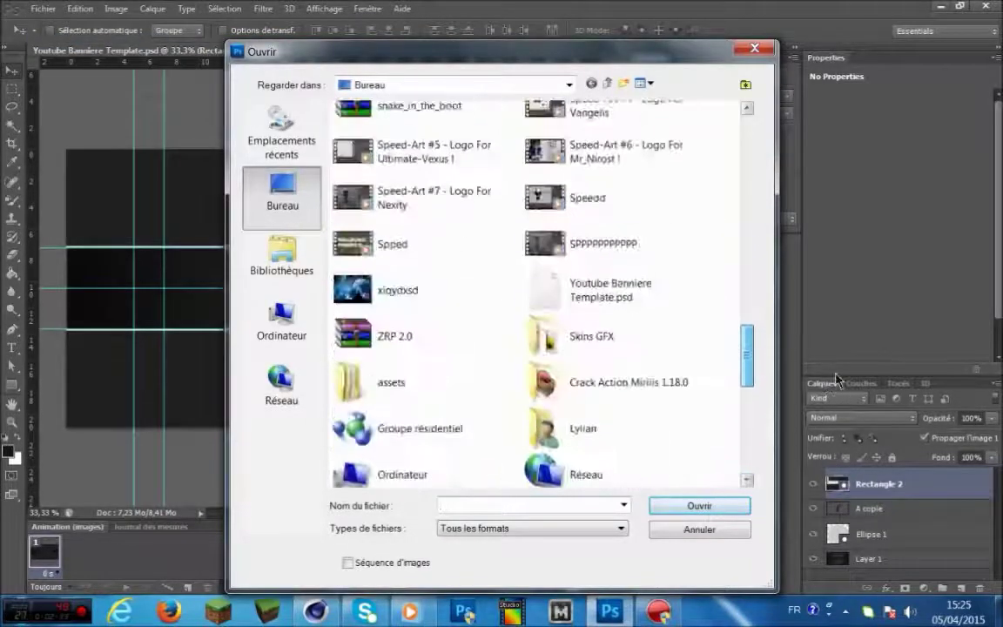
pyautogui.scroll(-6, 849, 168)
pyautogui.doubleClick(601, 177)
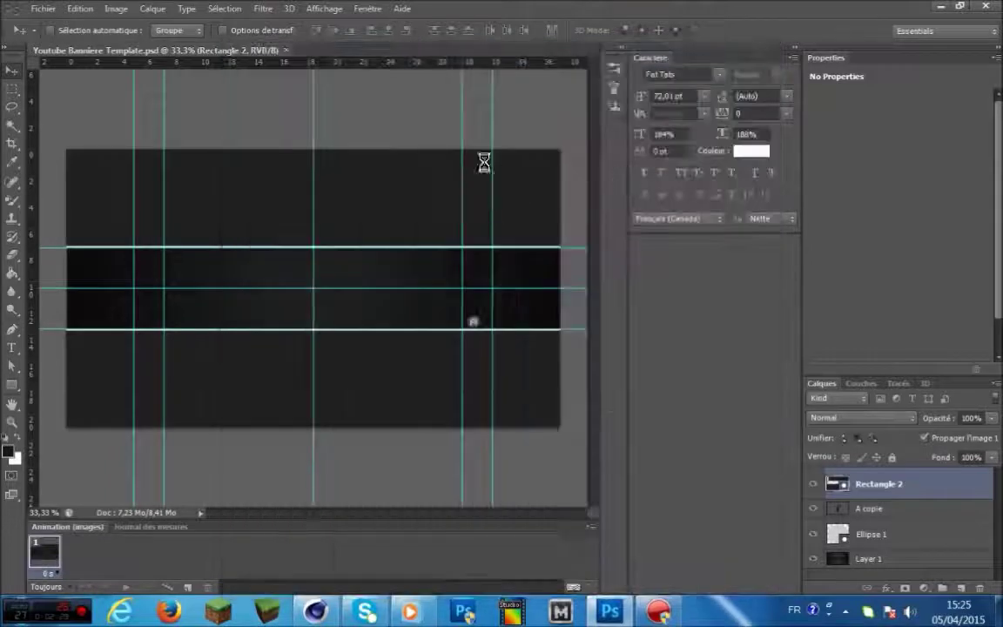
# Float the CookiePack and banner documents in separate windows and enlarge the banner window so both stay accessible.
pyautogui.click(815, 555)
pyautogui.scroll(3, 816, 554)
pyautogui.moveTo(375, 50); pyautogui.dragTo(470, 90)
pyautogui.moveTo(253, 51)
pyautogui.mouseDown()
pyautogui.moveTo(239, 49)
pyautogui.moveTo(245, 64)
pyautogui.mouseUp()
pyautogui.click(506, 60)
pyautogui.click(962, 8)
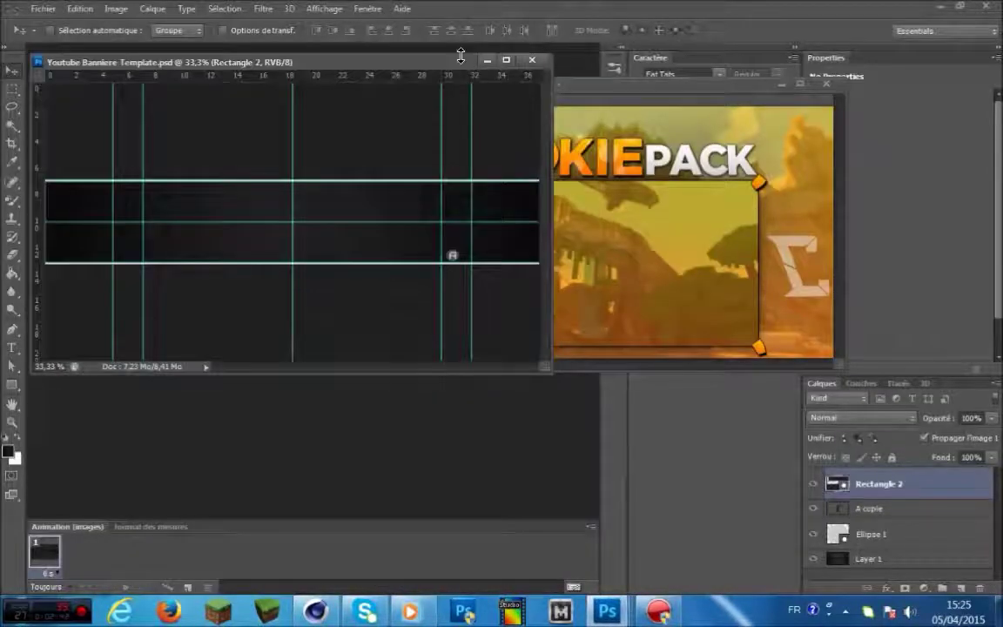
pyautogui.moveTo(461, 55); pyautogui.dragTo(460, 45)
pyautogui.moveTo(370, 372); pyautogui.dragTo(385, 528)
pyautogui.moveTo(553, 335); pyautogui.dragTo(599, 334)
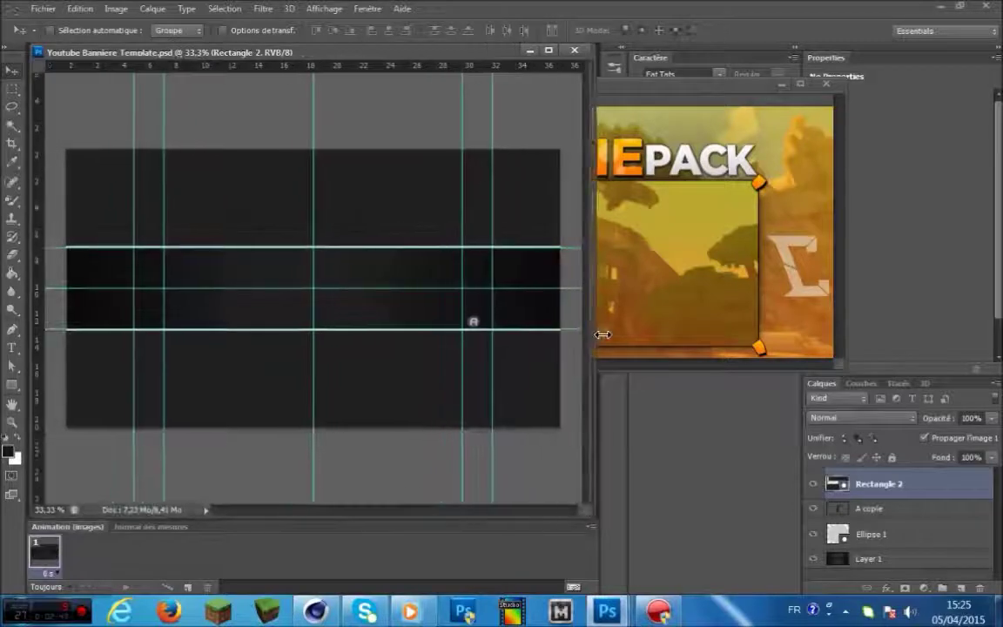
# Place the fr-minecraft_wallpaper_9FKV image in the banner and move its layer directly below Rectangle 2.
pyautogui.click(43, 8)
pyautogui.click(96, 268)
pyautogui.scroll(-10, 594, 242)
pyautogui.doubleClick(401, 262)
pyautogui.moveTo(405, 298); pyautogui.dragTo(425, 352)
pyautogui.press('Return')
pyautogui.click(895, 499)
pyautogui.moveTo(902, 500); pyautogui.dragTo(901, 478)
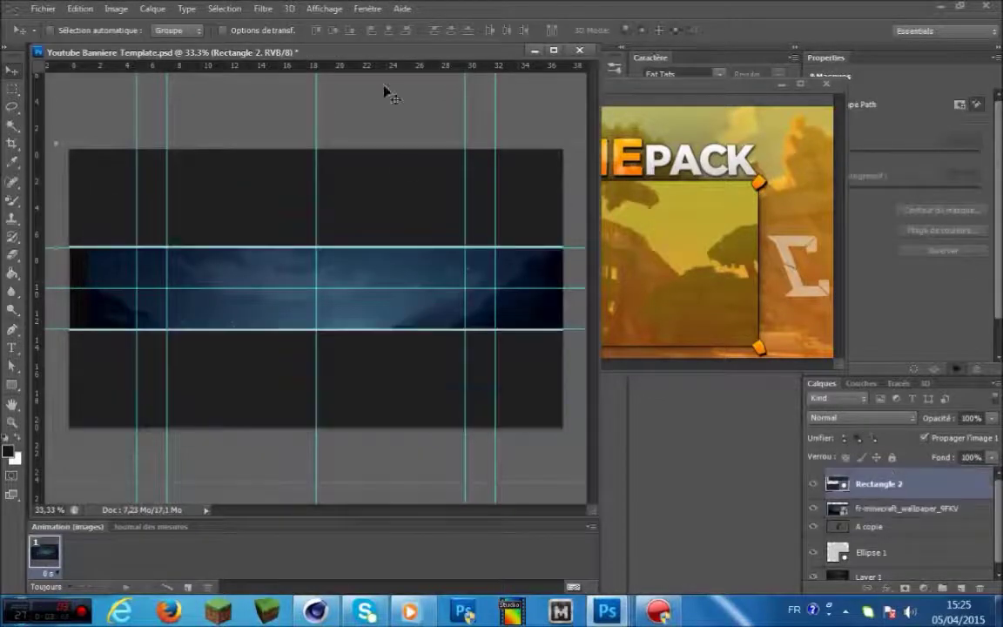
# Place the Pour rlfight character render in the banner, scale it down and move it to the banner's left end.
pyautogui.click(42, 8)
pyautogui.click(61, 294)
pyautogui.moveTo(766, 142); pyautogui.dragTo(770, 418)
pyautogui.click(759, 101)
pyautogui.moveTo(760, 128); pyautogui.dragTo(765, 348)
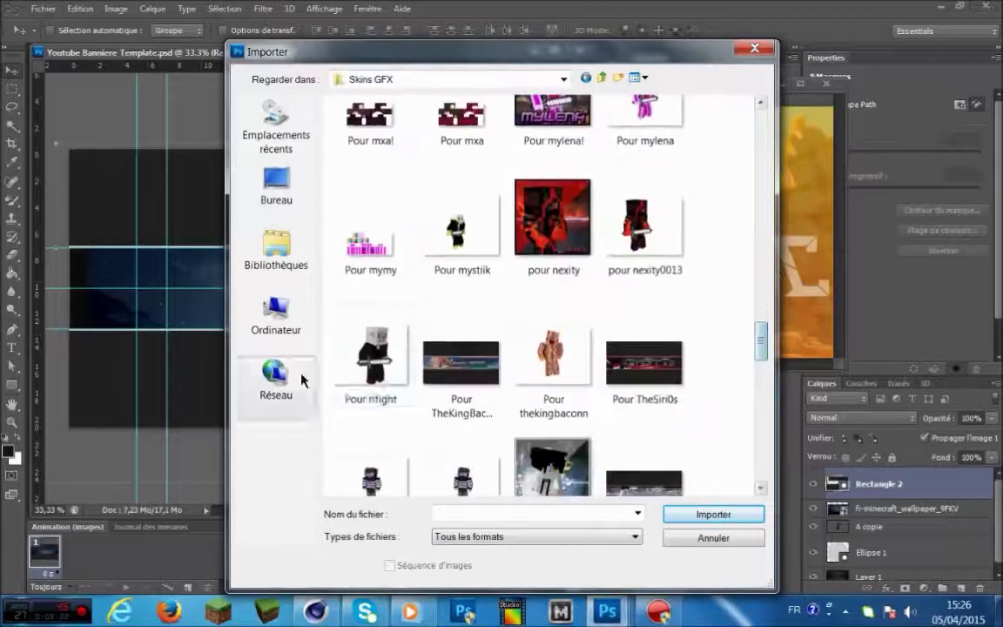
pyautogui.doubleClick(370, 359)
pyautogui.moveTo(489, 151); pyautogui.dragTo(382, 238)
pyautogui.press('Return')
pyautogui.moveTo(261, 375); pyautogui.dragTo(109, 335)
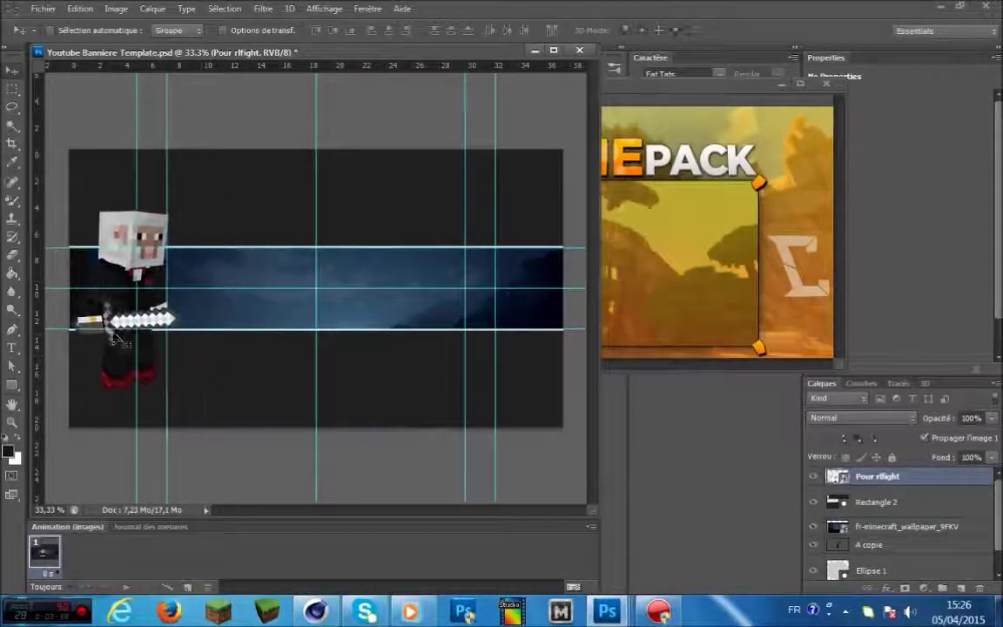
# Scale the character down further and fit its upper body inside the central band, beneath the Rectangle 2 layer.
pyautogui.hotkey('ctrl', 't')
pyautogui.moveTo(228, 200); pyautogui.dragTo(184, 247)
pyautogui.press('Return')
pyautogui.moveTo(130, 319); pyautogui.dragTo(199, 307)
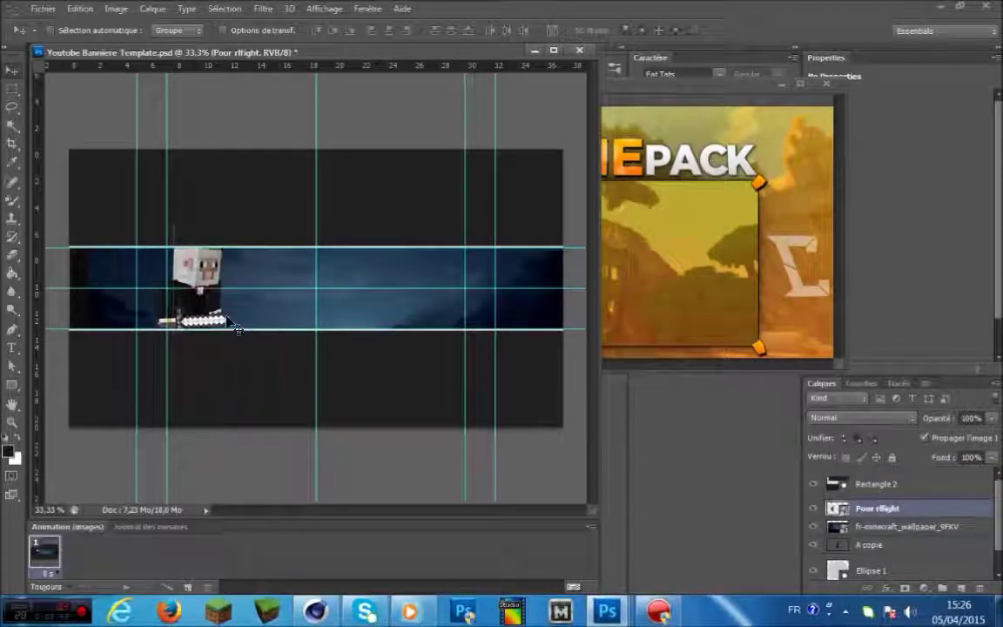
# Duplicate the character layer twice and apply Poster Edges to the top copy with thickness 2, intensity 1 and posterization 2.
pyautogui.hotkey('ctrl', 'j')
pyautogui.hotkey('ctrl', 'j')
pyautogui.click(262, 9)
pyautogui.moveTo(293, 168)
pyautogui.click(524, 202)
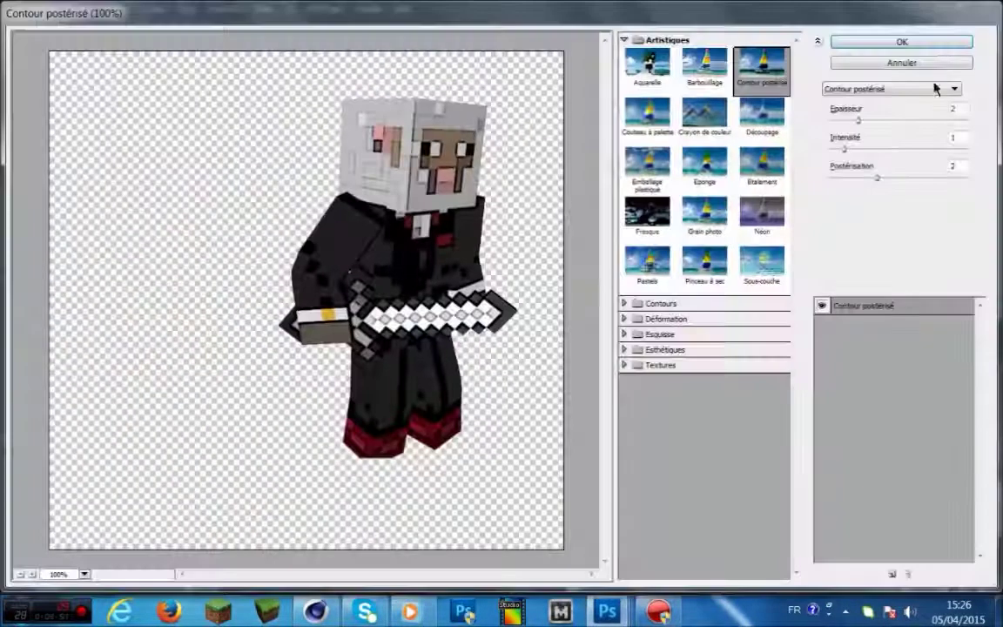
pyautogui.click(900, 41)
pyautogui.click(13, 422)
pyautogui.moveTo(227, 312); pyautogui.dragTo(262, 378)
pyautogui.rightClick(410, 611)
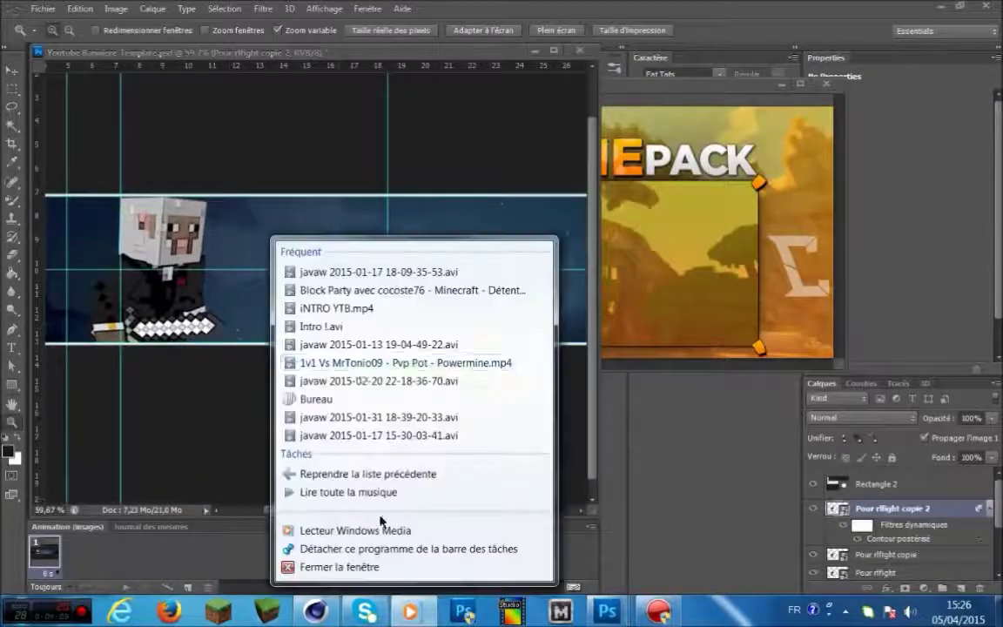
pyautogui.click(369, 529)
pyautogui.click(13, 157)
pyautogui.click(97, 8)
# Rasterize the Pour rlfight copie 2 layer to prepare it for the Eraser.
pyautogui.click(13, 255)
pyautogui.click(148, 223)
pyautogui.click(464, 241)
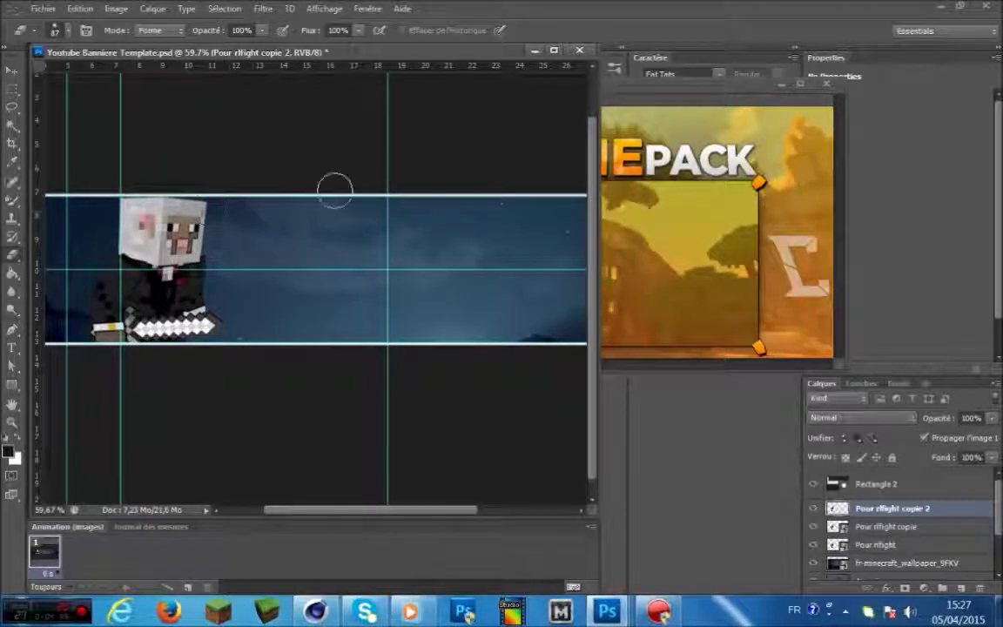
# Apply a Filter Gallery effect to the Pour rlfight copie layer and rasterize it for erasing.
pyautogui.scroll(-1, 411, 220)
pyautogui.click(263, 9)
pyautogui.moveTo(305, 221)
pyautogui.click(522, 218)
pyautogui.click(902, 43)
pyautogui.click(289, 267)
pyautogui.click(465, 240)
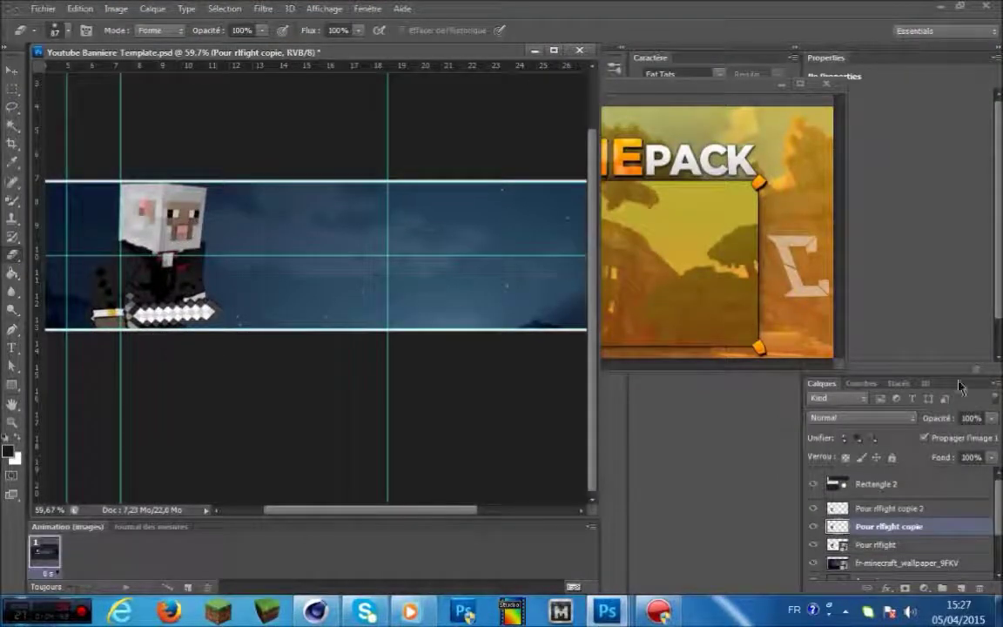
# Copy the Splash 5 layer from CookiePack into the banner and position it behind the character.
pyautogui.click(688, 89)
pyautogui.scroll(5, 839, 545)
pyautogui.click(781, 85)
pyautogui.click(12, 422)
pyautogui.moveTo(162, 404); pyautogui.dragTo(115, 401)
pyautogui.moveTo(608, 612)
pyautogui.click(596, 505)
pyautogui.click(814, 552)
pyautogui.moveTo(854, 555); pyautogui.dragTo(193, 309)
pyautogui.click(16, 79)
pyautogui.moveTo(890, 529); pyautogui.dragTo(891, 532)
# Give Splash 5 a black-to-white gradient overlay with its black stop shifted toward the middle, plus outer glow and bevel effects.
pyautogui.rightClick(862, 523)
pyautogui.click(769, 78)
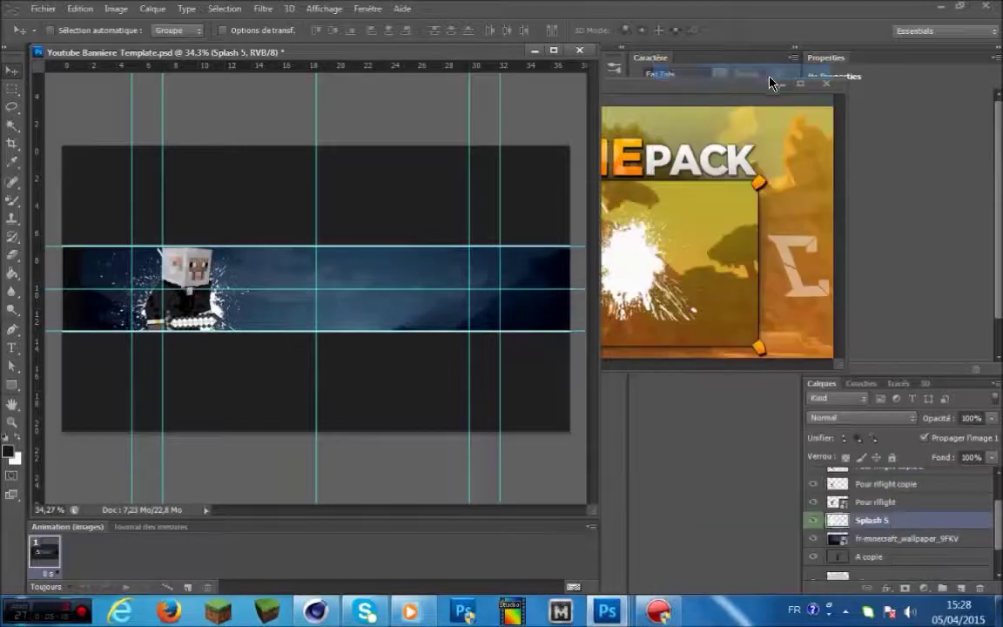
pyautogui.click(434, 403)
pyautogui.click(629, 290)
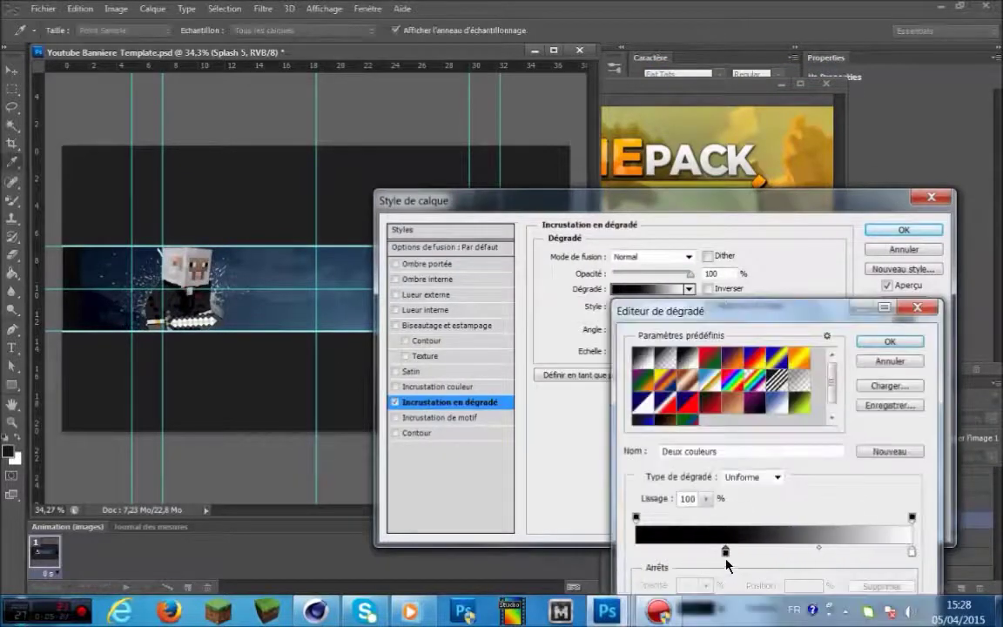
pyautogui.click(737, 551)
pyautogui.moveTo(734, 551); pyautogui.dragTo(771, 551)
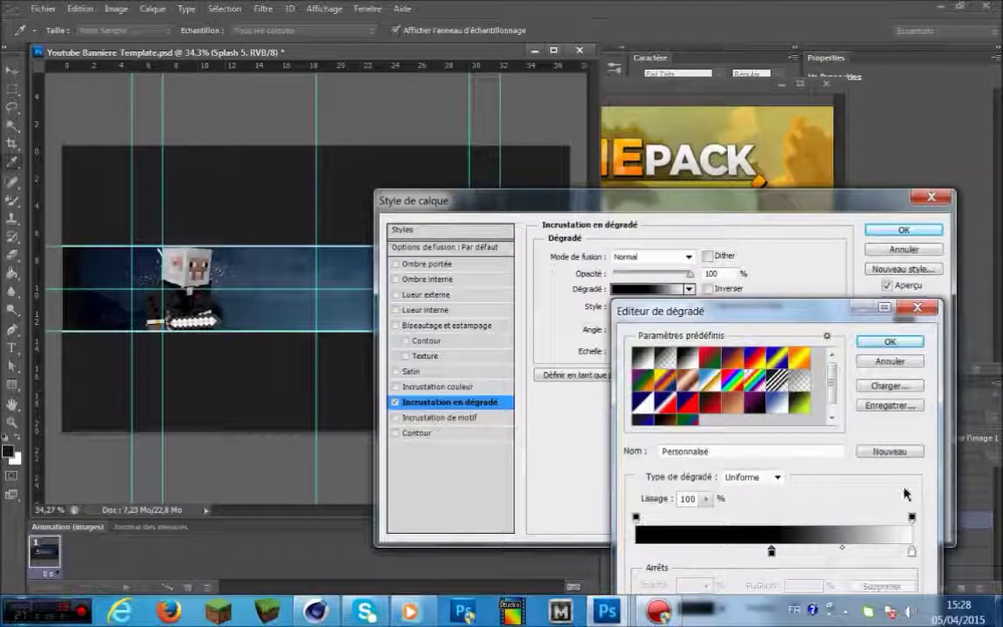
pyautogui.press('Return')
pyautogui.click(396, 296)
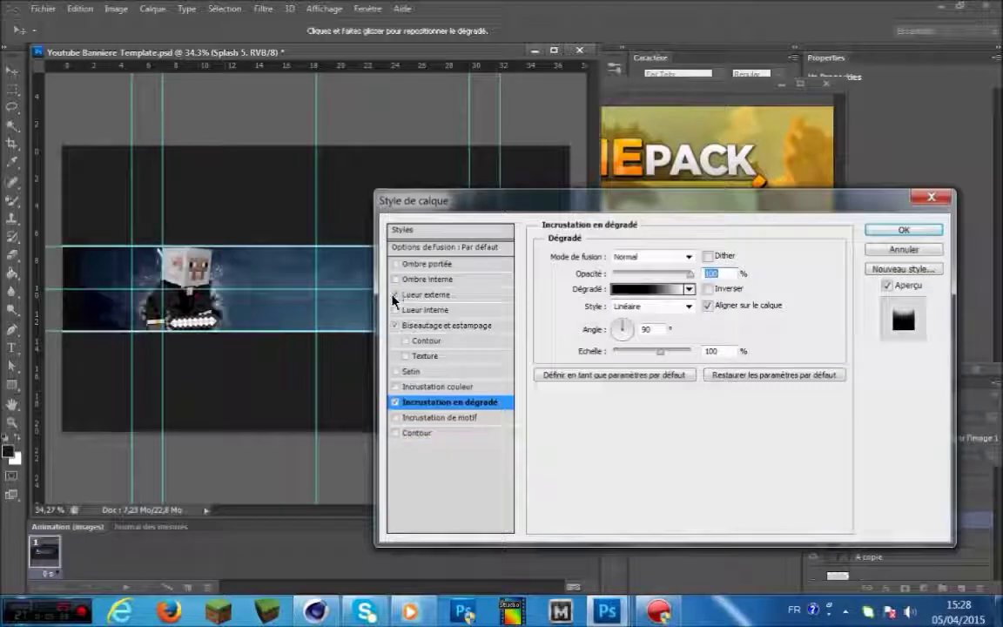
pyautogui.click(899, 229)
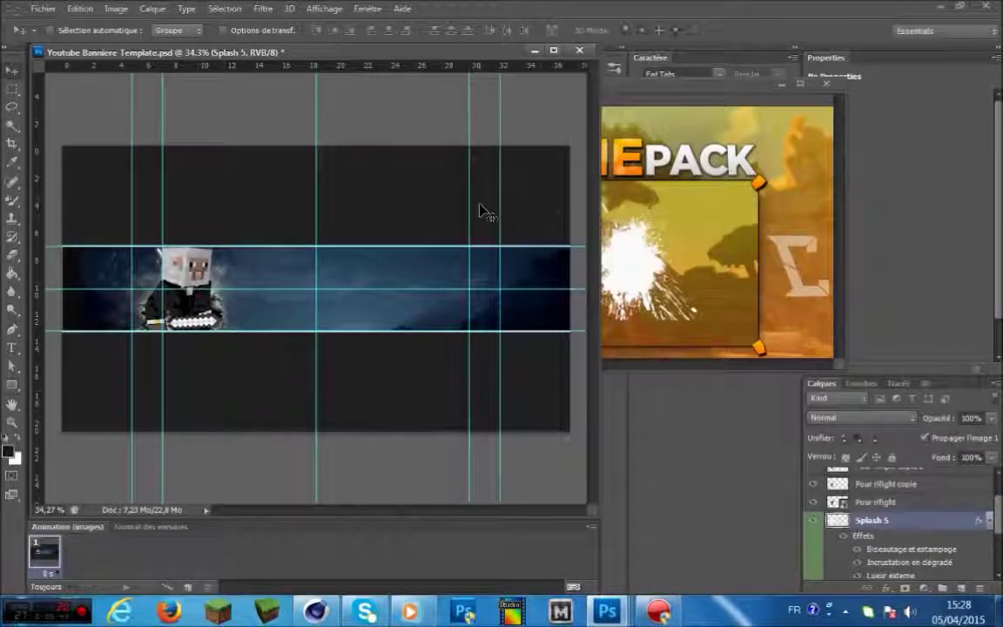
# Copy the Partikel 16 light layer from CookiePack into the banner behind the character and reduce its opacity to 40%.
pyautogui.click(643, 357)
pyautogui.click(814, 551)
pyautogui.scroll(5, 836, 543)
pyautogui.click(841, 533)
pyautogui.click(841, 518)
pyautogui.scroll(-3, 842, 519)
pyautogui.scroll(-3, 842, 522)
pyautogui.moveTo(820, 537); pyautogui.dragTo(342, 246)
pyautogui.moveTo(995, 426); pyautogui.dragTo(937, 442)
pyautogui.press('e')
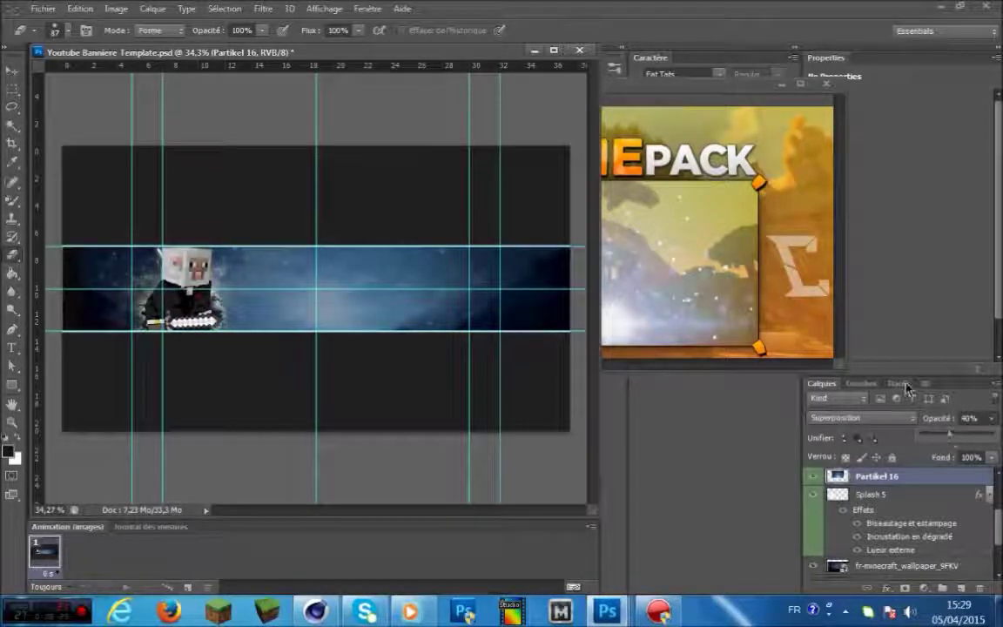
# Preview more CookiePack particle layers, then try adding a glowing particle layer to the middle of the banner.
pyautogui.click(607, 611)
pyautogui.click(681, 553)
pyautogui.click(814, 554)
pyautogui.scroll(6, 820, 543)
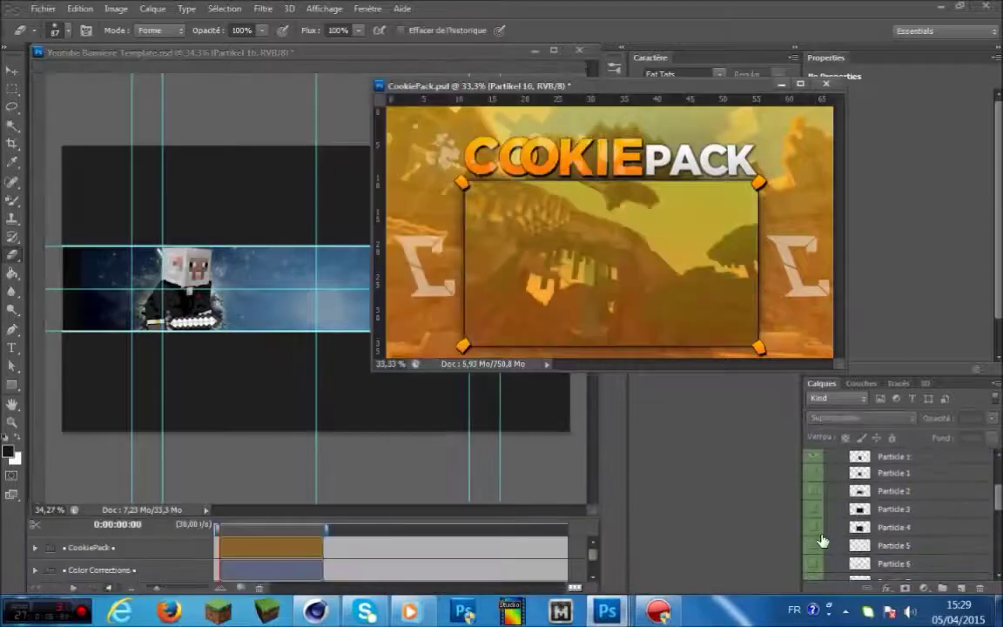
pyautogui.scroll(-6, 846, 543)
pyautogui.click(817, 533)
pyautogui.moveTo(849, 534); pyautogui.dragTo(235, 325)
pyautogui.click(10, 72)
pyautogui.moveTo(410, 315)
pyautogui.mouseDown()
pyautogui.moveTo(464, 333)
pyautogui.moveTo(526, 309)
pyautogui.moveTo(503, 264)
pyautogui.moveTo(514, 287)
pyautogui.moveTo(451, 309)
pyautogui.mouseUp()
# Try to adjust the light layers' placement and erase the bright vertical beam beside the banner's center.
pyautogui.click(864, 496)
pyautogui.moveTo(331, 329)
pyautogui.mouseDown()
pyautogui.moveTo(352, 443)
pyautogui.moveTo(340, 329)
pyautogui.mouseUp()
pyautogui.scroll(-5, 936, 564)
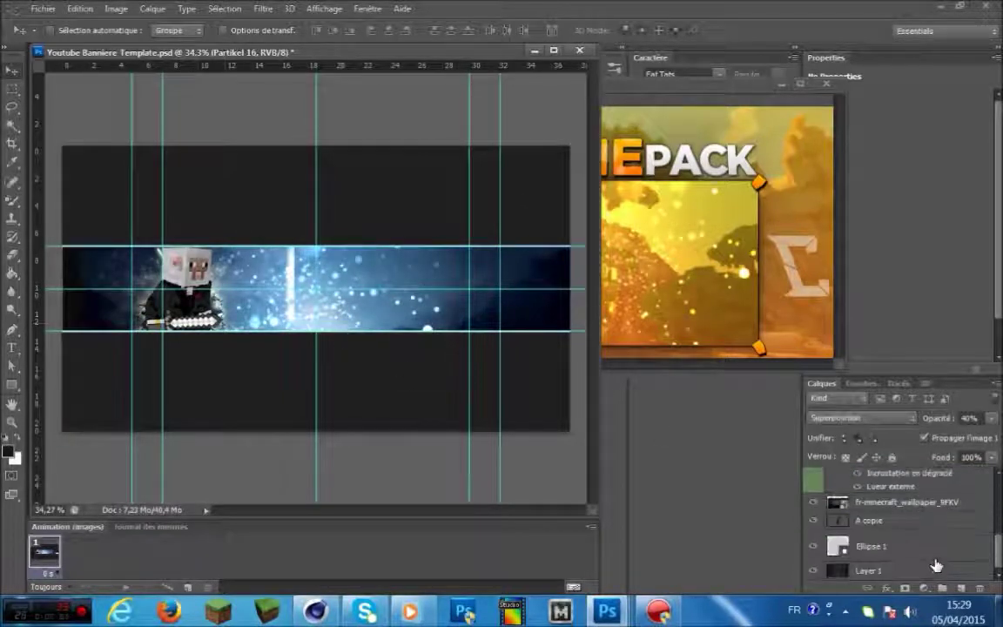
pyautogui.moveTo(445, 321); pyautogui.dragTo(419, 336)
pyautogui.scroll(-5, 890, 526)
pyautogui.click(270, 300)
pyautogui.moveTo(329, 294)
pyautogui.mouseDown()
pyautogui.moveTo(435, 261)
pyautogui.moveTo(406, 328)
pyautogui.mouseUp()
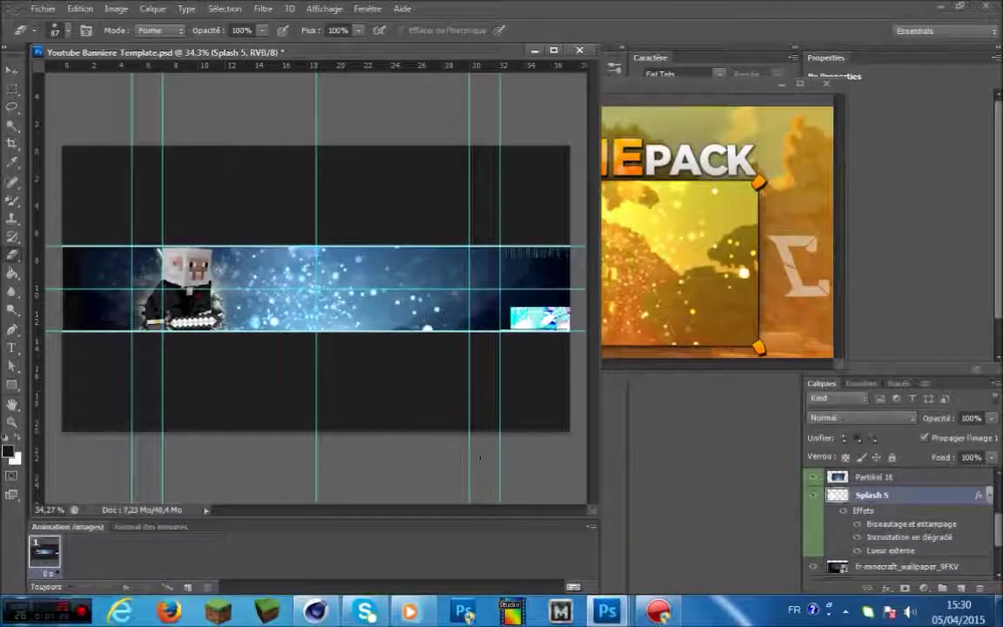
# Undo the recent particle additions, erasing and opacity change, back to the full-strength Partikel 16 light.
pyautogui.hotkey('ctrl', 'alt', 'z')
pyautogui.hotkey('ctrl', 'alt', 'z')
pyautogui.hotkey('ctrl', 'alt', 'z')
pyautogui.hotkey('ctrl', 'alt', 'z')
pyautogui.hotkey('ctrl', 'alt', 'z')
pyautogui.hotkey('ctrl', 'alt', 'z')
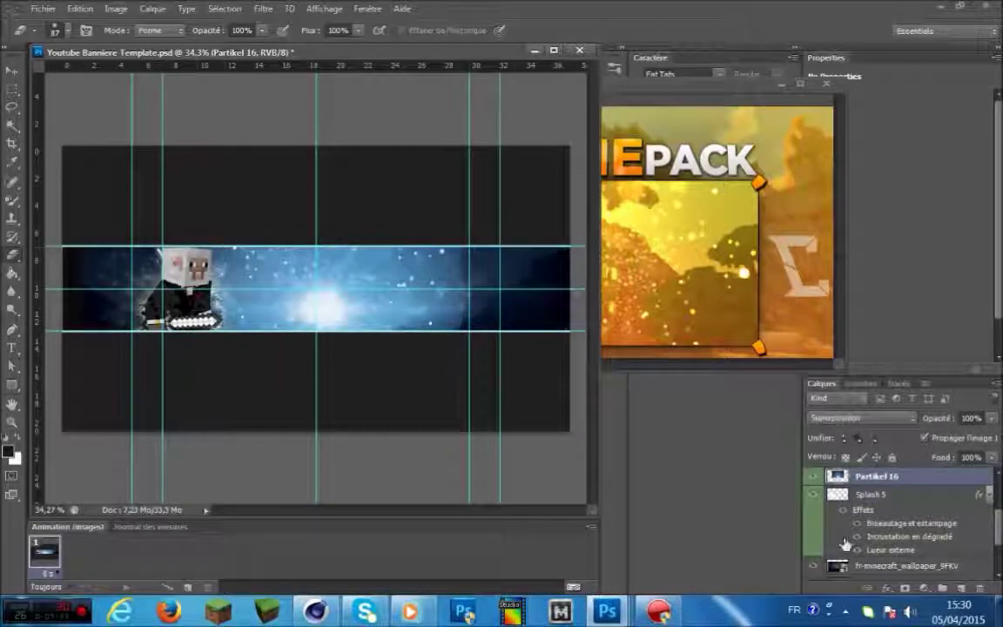
# Try another CookiePack particle layer over the banner's left half, then delete it.
pyautogui.scroll(2, 845, 544)
pyautogui.click(677, 365)
pyautogui.moveTo(836, 551); pyautogui.dragTo(237, 351)
pyautogui.click(11, 72)
pyautogui.moveTo(309, 321); pyautogui.dragTo(206, 281)
pyautogui.press('Delete')
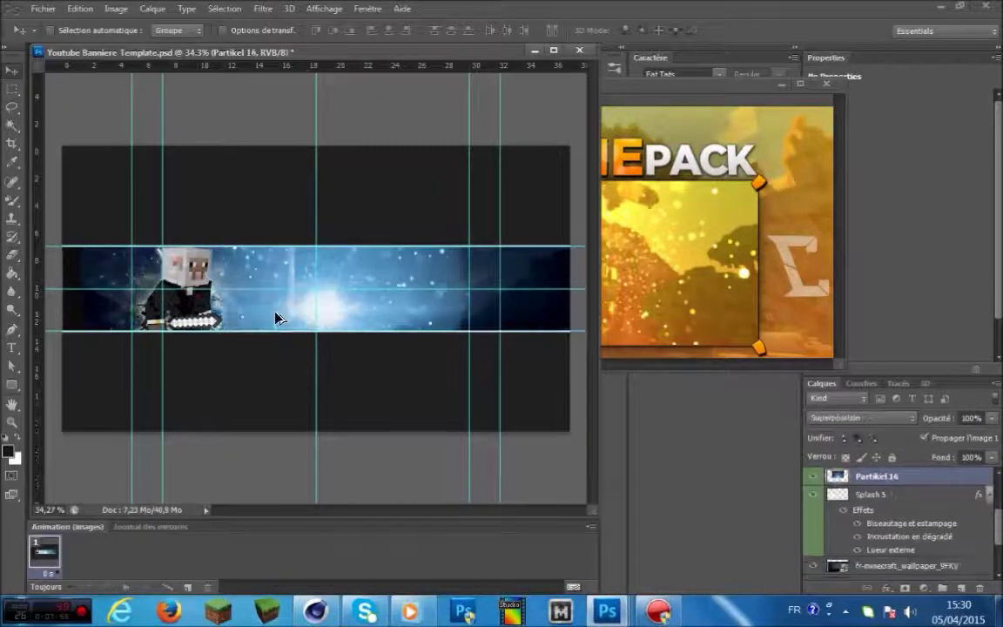
# Bring the Partikel dot pattern and its copy from CookiePack into the banner, placing one at each end.
pyautogui.click(609, 595)
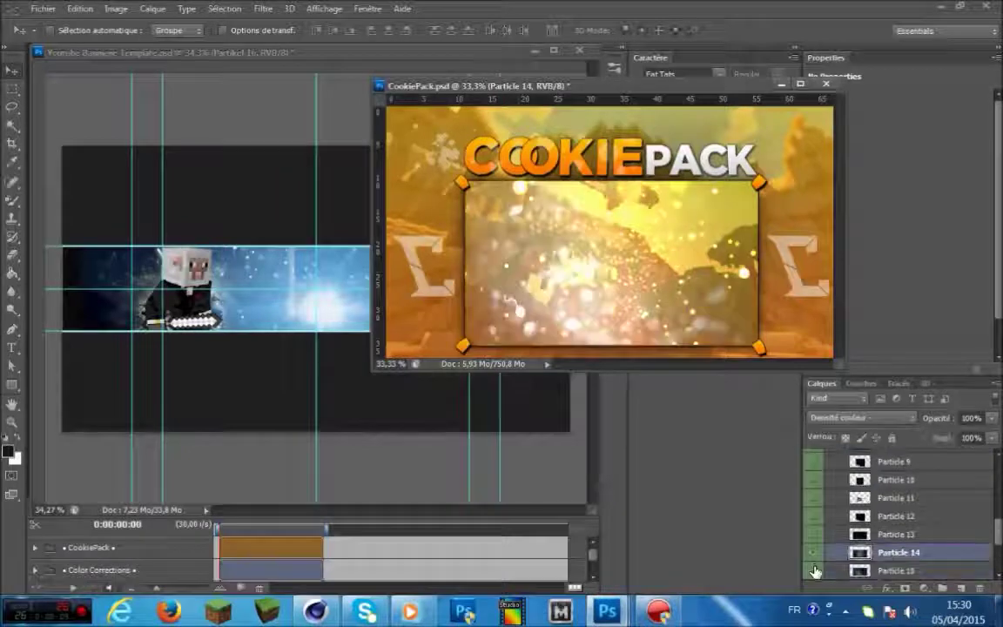
pyautogui.scroll(4, 823, 540)
pyautogui.scroll(2, 829, 534)
pyautogui.moveTo(836, 510); pyautogui.dragTo(202, 312)
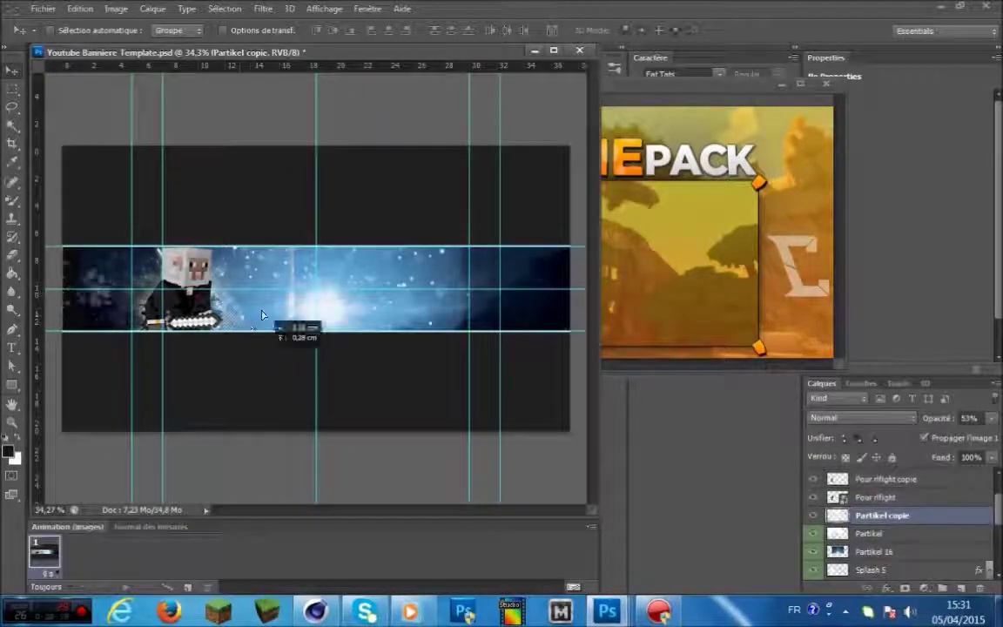
pyautogui.click(869, 533)
pyautogui.moveTo(352, 309); pyautogui.dragTo(390, 312)
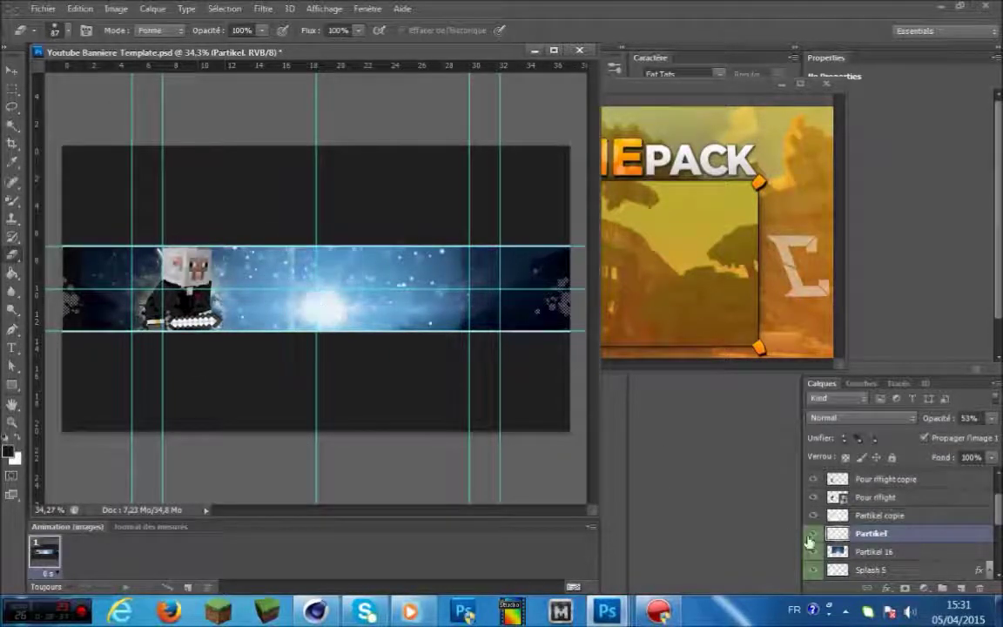
# Find the Light 16 flare in CookiePack's light layers and bring it into the YouTube banner document.
pyautogui.click(607, 612)
pyautogui.click(618, 527)
pyautogui.scroll(-2, 817, 540)
pyautogui.scroll(4, 822, 550)
pyautogui.click(841, 537)
pyautogui.click(830, 505)
pyautogui.click(831, 490)
pyautogui.scroll(-4, 847, 532)
pyautogui.click(816, 538)
pyautogui.moveTo(850, 538)
pyautogui.mouseDown()
pyautogui.moveTo(310, 315)
pyautogui.moveTo(486, 306)
pyautogui.moveTo(416, 298)
pyautogui.moveTo(467, 315)
pyautogui.moveTo(245, 315)
pyautogui.mouseUp()
# Stretch the Light 16 streak across the banner's full width and place it just below the middle.
pyautogui.press('v')
pyautogui.hotkey('ctrl', 't')
pyautogui.moveTo(366, 306)
pyautogui.mouseDown()
pyautogui.moveTo(544, 283)
pyautogui.moveTo(797, 306)
pyautogui.mouseUp()
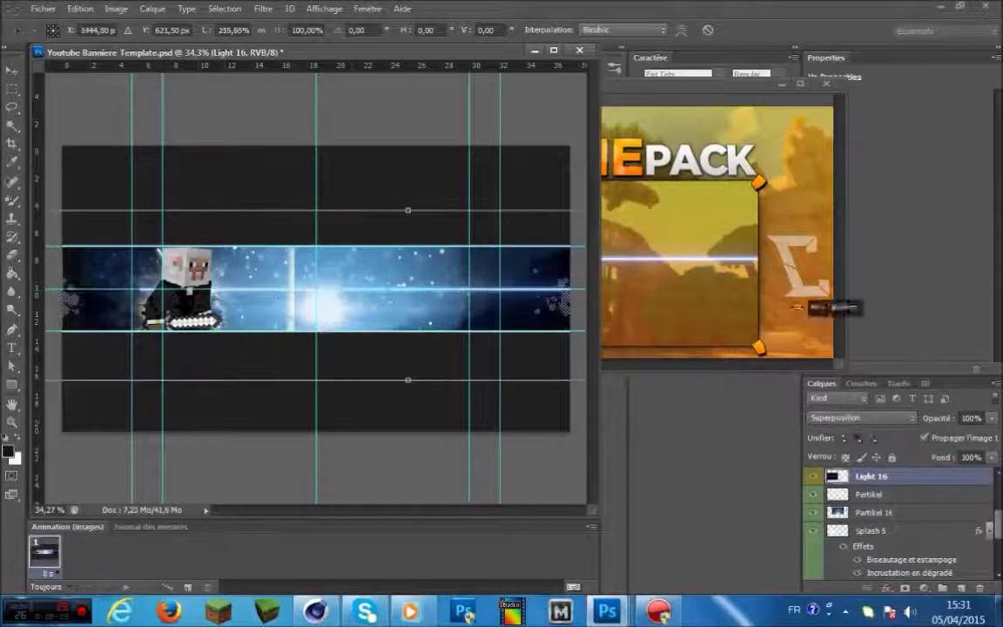
pyautogui.moveTo(3, 319); pyautogui.dragTo(4, 319)
pyautogui.moveTo(123, 328); pyautogui.dragTo(279, 322)
pyautogui.moveTo(151, 292); pyautogui.dragTo(2, 300)
pyautogui.moveTo(314, 311)
pyautogui.mouseDown()
pyautogui.moveTo(198, 319)
pyautogui.moveTo(285, 330)
pyautogui.mouseUp()
pyautogui.click(11, 329)
pyautogui.click(459, 232)
pyautogui.press('Return')
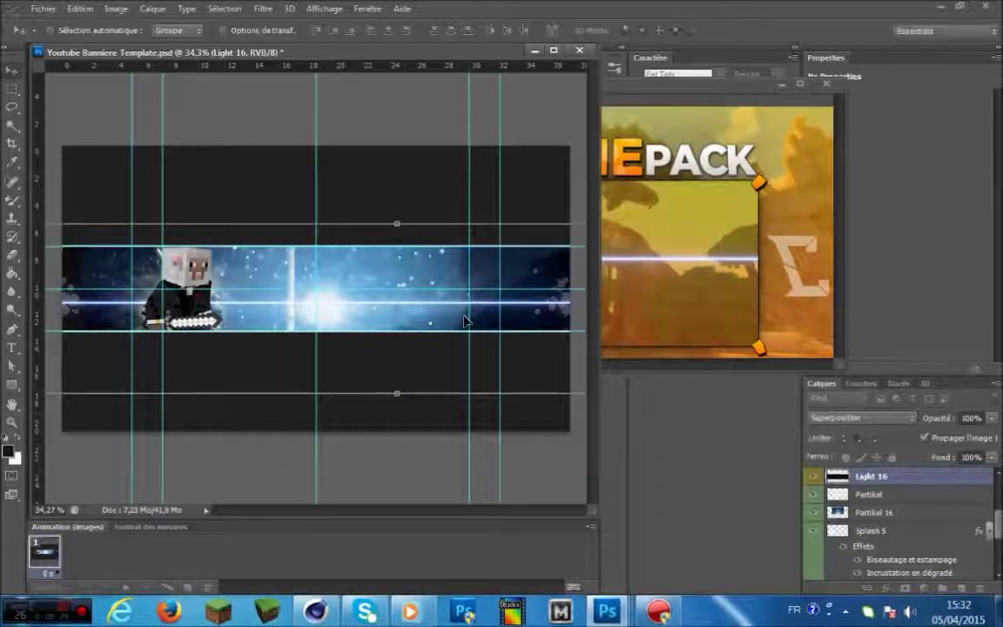
# Hide Light 16 in CookiePack, bring the Retrostreifen 2 rays into the banner and centre them behind the character.
pyautogui.click(622, 315)
pyautogui.click(813, 553)
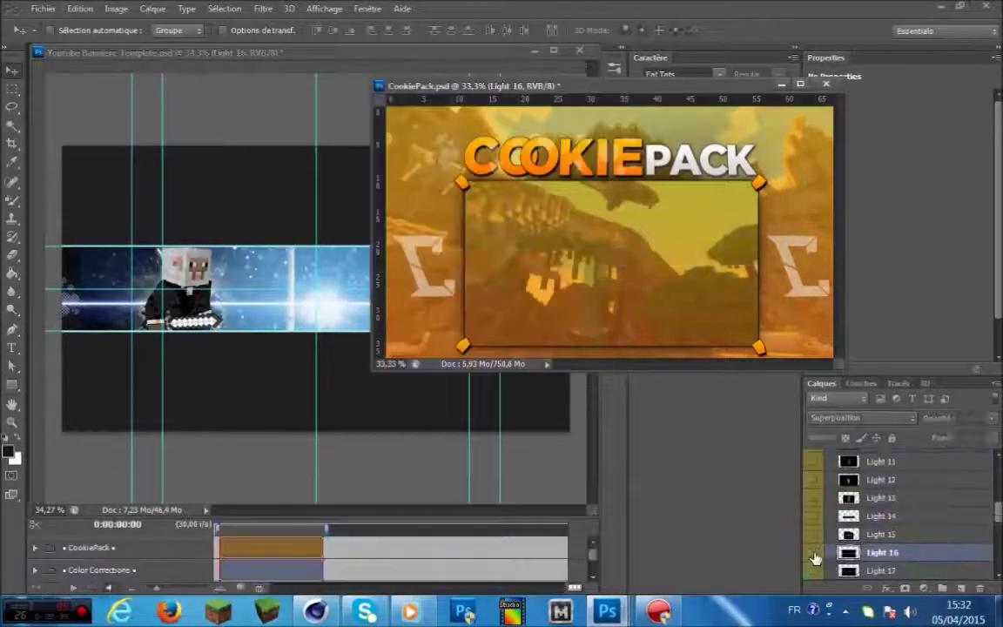
pyautogui.scroll(5, 819, 544)
pyautogui.click(830, 490)
pyautogui.scroll(-1, 832, 544)
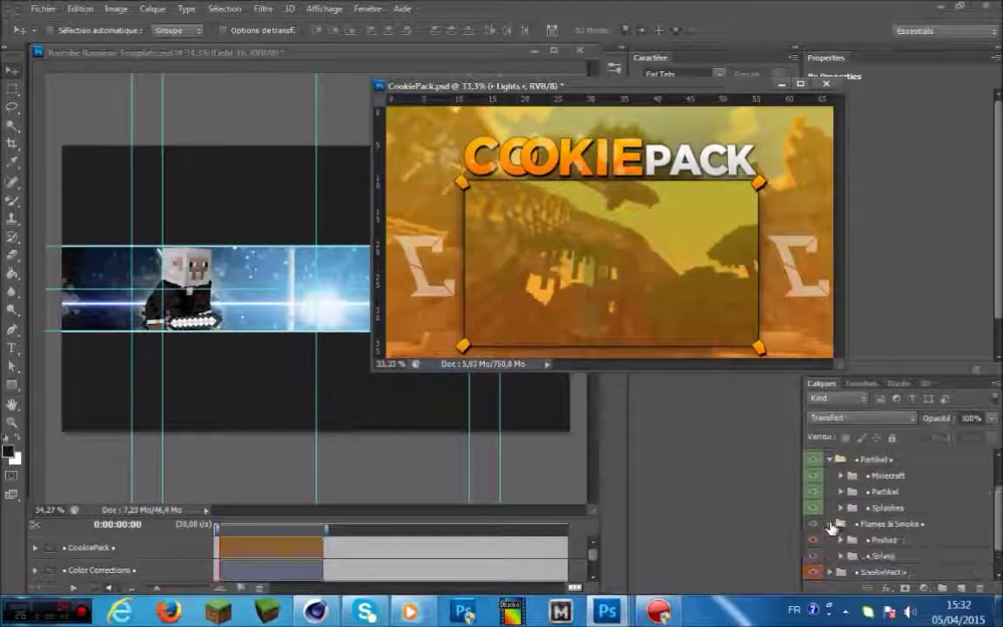
pyautogui.scroll(-1, 836, 561)
pyautogui.scroll(-1, 817, 577)
pyautogui.click(814, 572)
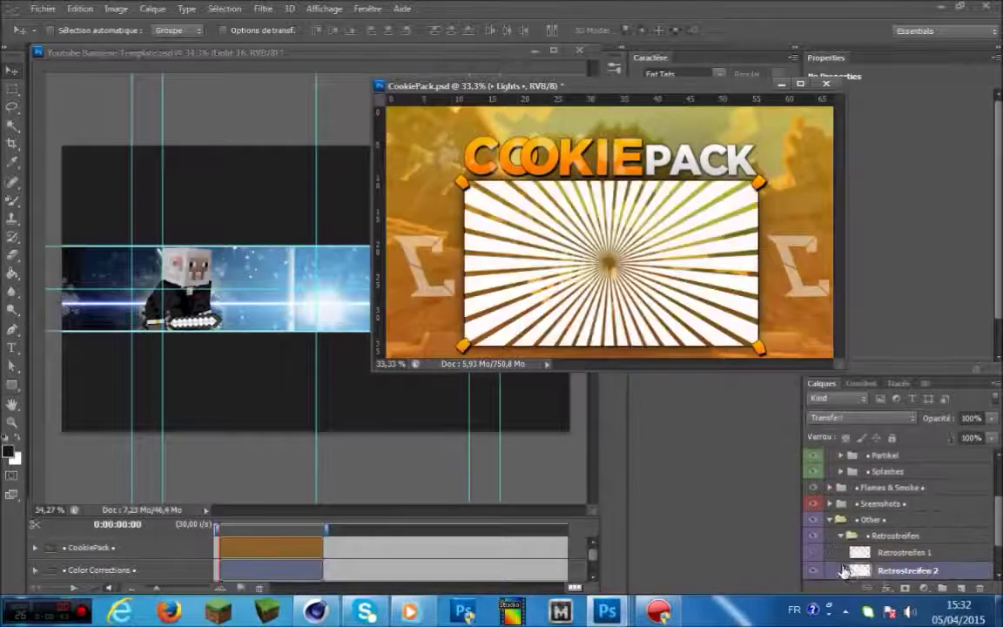
pyautogui.moveTo(842, 572); pyautogui.dragTo(352, 295)
pyautogui.moveTo(288, 314); pyautogui.dragTo(229, 327)
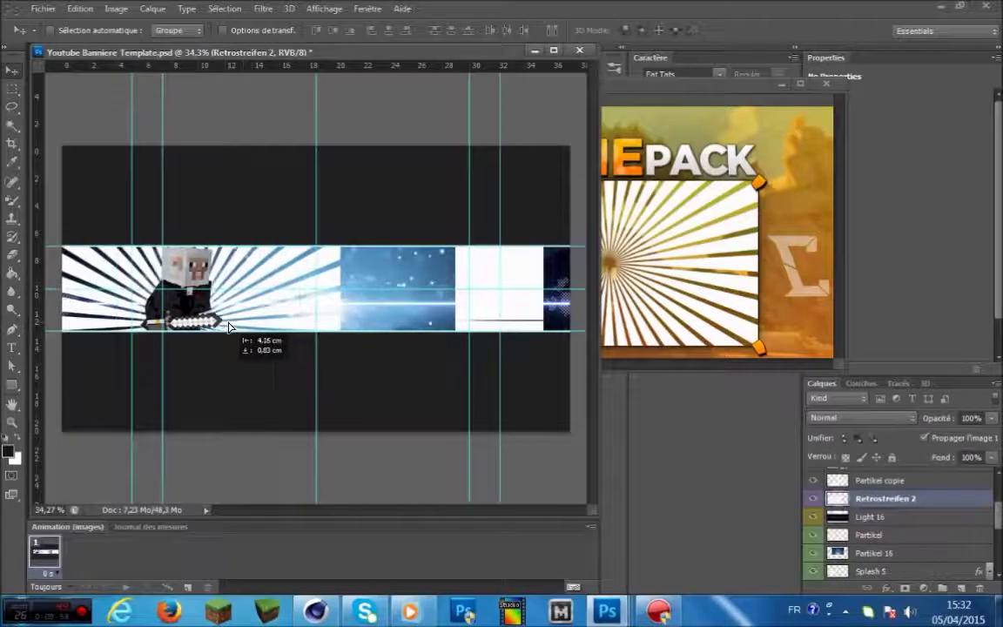
# Lower the Retrostreifen 2 layer's opacity to 13% and erase its white block near the banner's right end.
pyautogui.moveTo(993, 427); pyautogui.dragTo(922, 442)
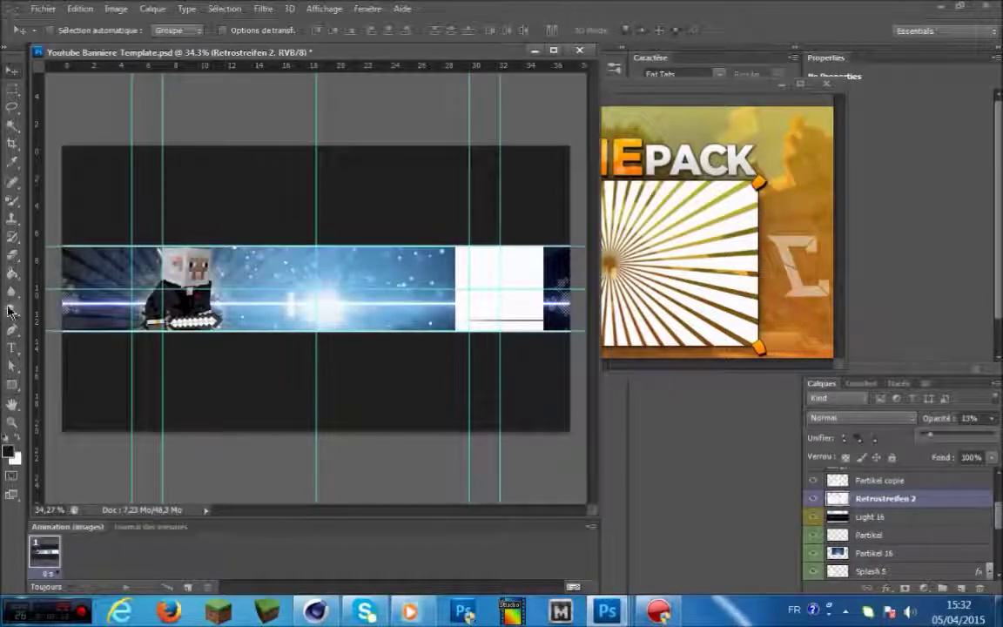
pyautogui.click(12, 256)
pyautogui.moveTo(508, 261); pyautogui.dragTo(472, 287)
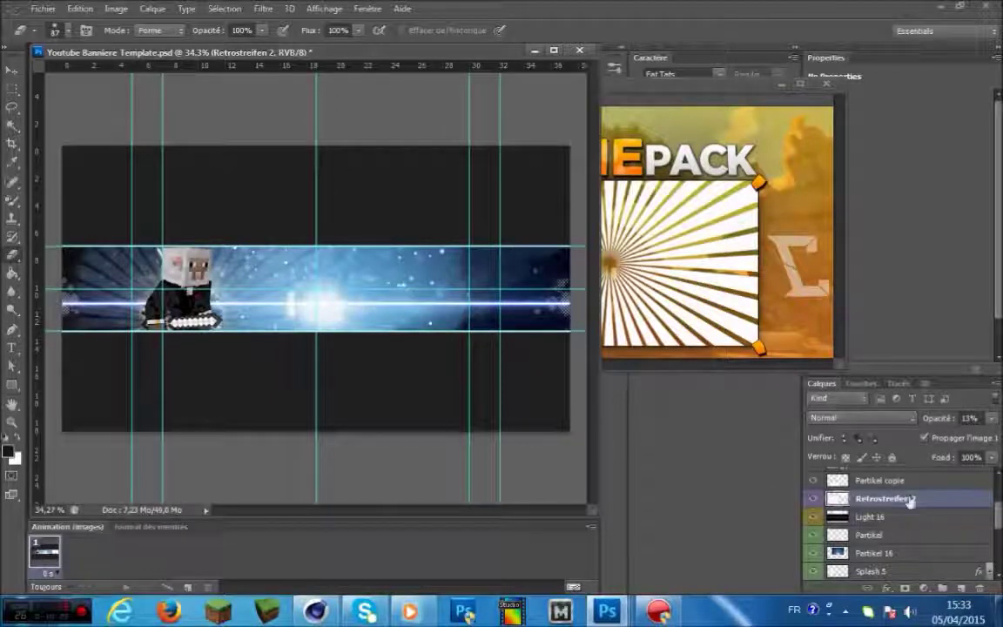
# Draw a full-width black bar about 31 px tall along the banner's bottom edge and duplicate it along the top edge.
pyautogui.moveTo(575, 329); pyautogui.dragTo(575, 329)
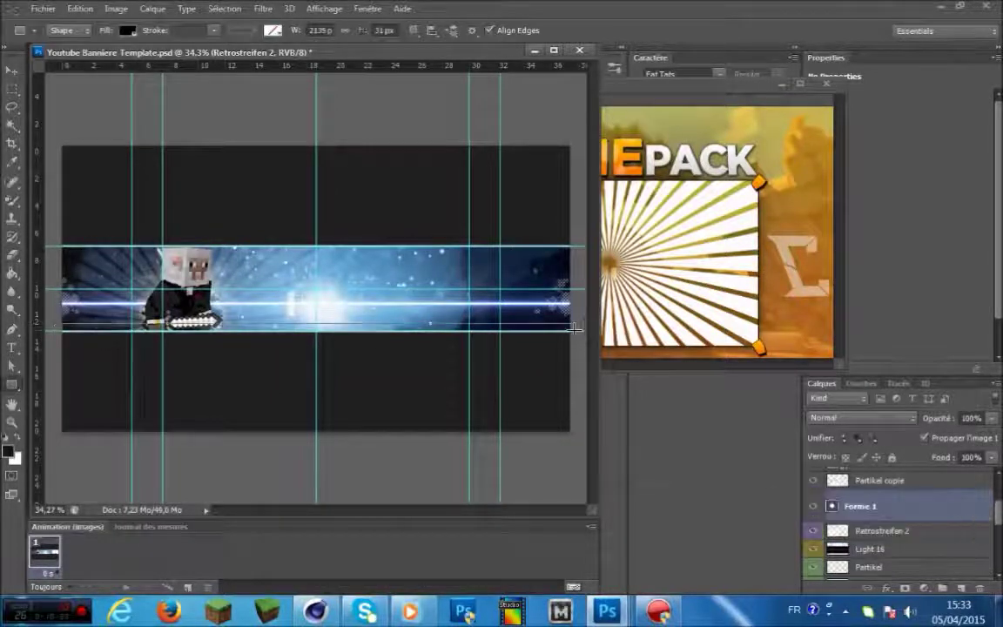
pyautogui.click(11, 71)
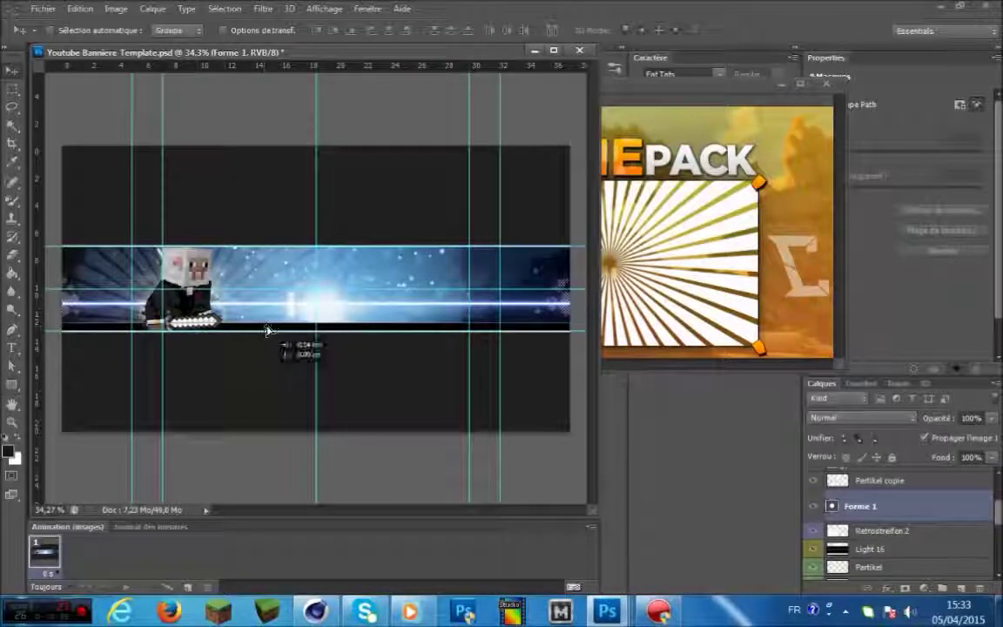
pyautogui.hotkey('ctrl', 'j')
pyautogui.moveTo(241, 328); pyautogui.dragTo(235, 250)
# Give the top bar a Color Overlay in a pale pinkish grey.
pyautogui.rightClick(865, 510)
pyautogui.click(680, 65)
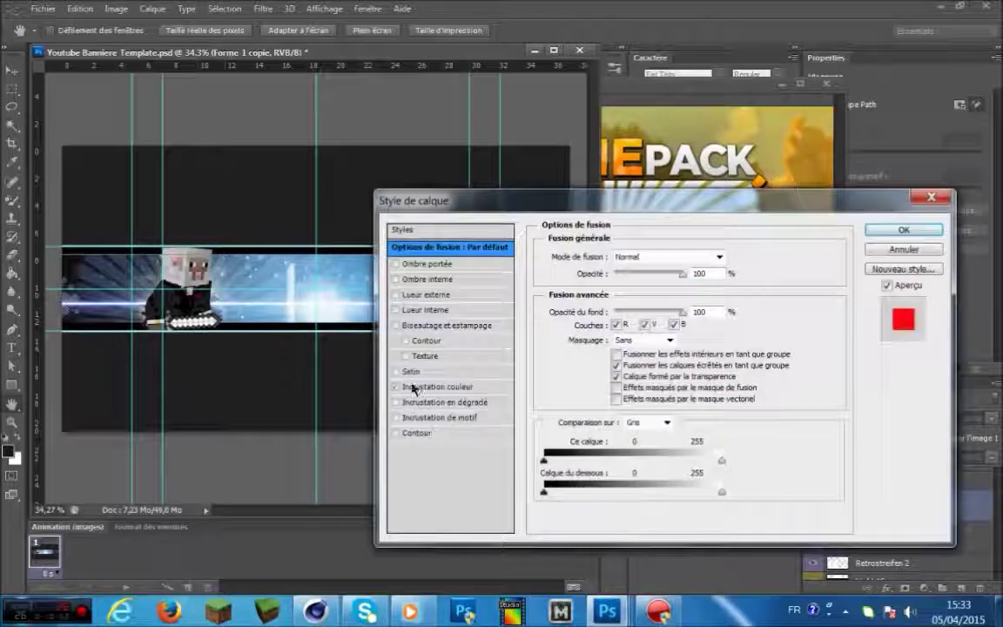
pyautogui.click(442, 386)
pyautogui.click(705, 257)
pyautogui.click(557, 347)
pyautogui.click(882, 288)
pyautogui.click(904, 230)
# Give the bottom bar a matching pinkish-grey Color Overlay.
pyautogui.doubleClick(929, 562)
pyautogui.click(442, 386)
pyautogui.click(721, 264)
pyautogui.click(577, 358)
pyautogui.click(882, 289)
pyautogui.click(879, 231)
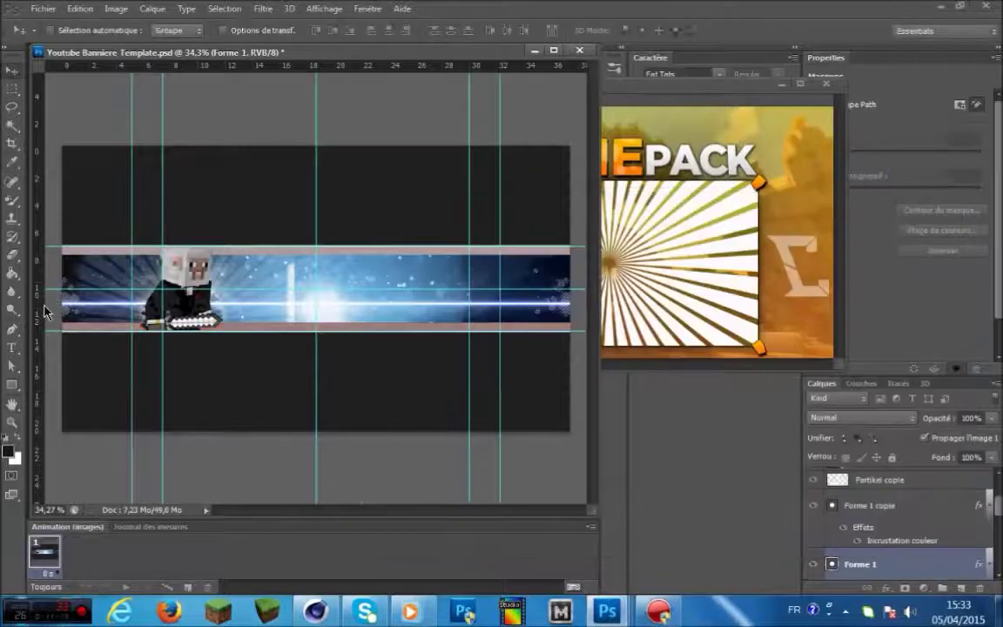
# Add the white title "RLFight" in the Fat Tats font beside the character and set its size to about 76 pt.
pyautogui.press('t')
pyautogui.click(262, 303)
pyautogui.write('r')
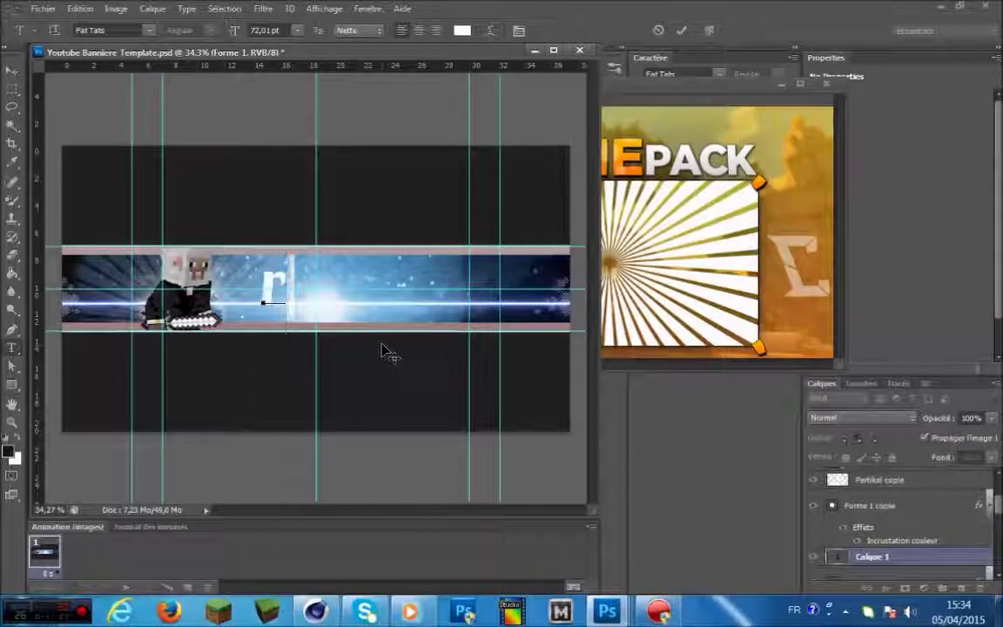
pyautogui.write('IFi')
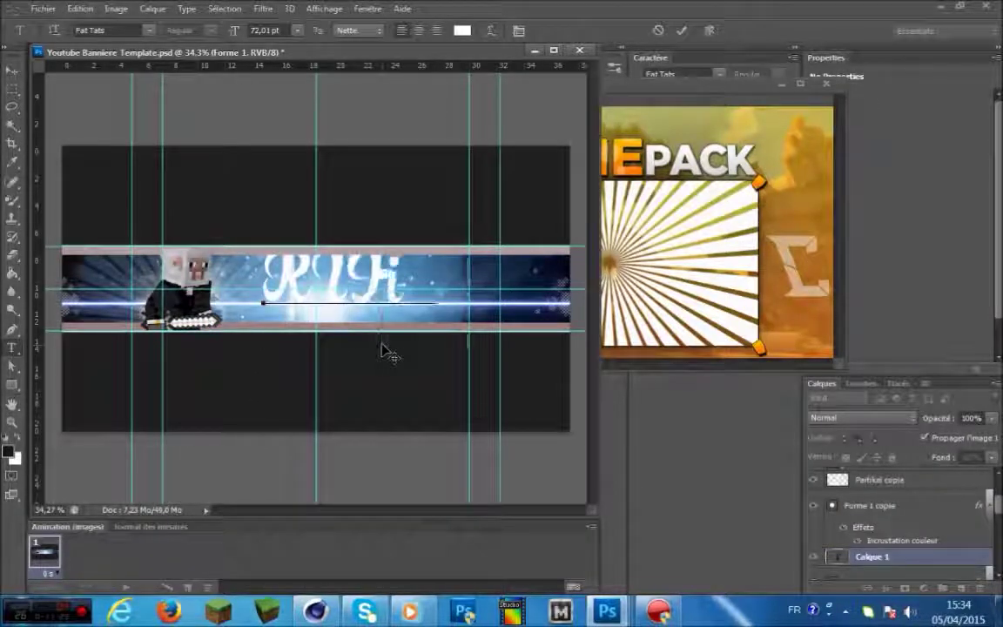
pyautogui.write('ght')
pyautogui.moveTo(487, 307); pyautogui.dragTo(277, 308)
pyautogui.moveTo(231, 33); pyautogui.dragTo(234, 34)
# Add a black stroke around the RLFight title through its layer style and adjust the stroke size.
pyautogui.rightClick(937, 556)
pyautogui.click(776, 41)
pyautogui.click(417, 432)
pyautogui.moveTo(626, 258); pyautogui.dragTo(623, 259)
pyautogui.moveTo(638, 201); pyautogui.dragTo(793, 215)
# Enable a Gradient Overlay on the RLFight title and pick the blue-yellow-blue preset.
pyautogui.click(601, 413)
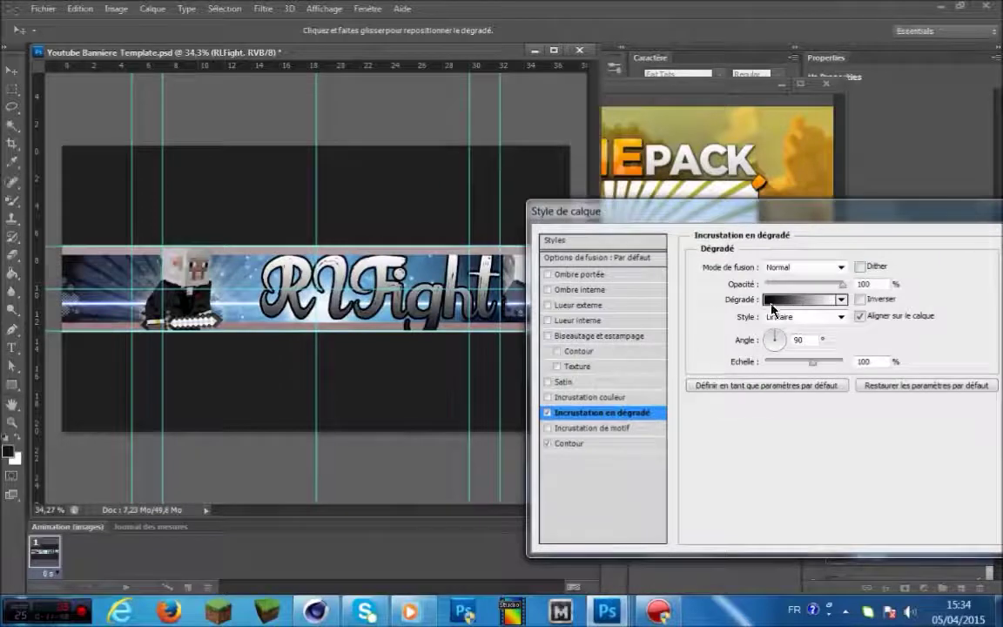
pyautogui.click(841, 299)
pyautogui.click(728, 373)
pyautogui.moveTo(832, 221); pyautogui.dragTo(800, 229)
# Recolour the title gradient's stops to black, white and black, and apply the layer style.
pyautogui.click(752, 302)
pyautogui.doubleClick(662, 554)
pyautogui.click(552, 471)
pyautogui.click(914, 291)
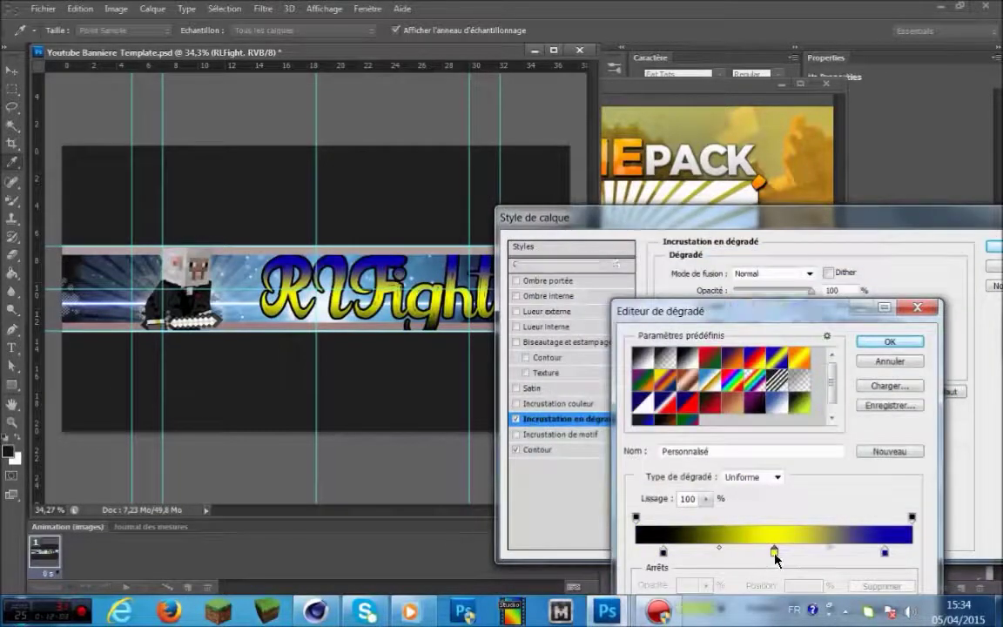
pyautogui.doubleClick(774, 553)
pyautogui.click(552, 300)
pyautogui.click(910, 290)
pyautogui.doubleClick(885, 553)
pyautogui.click(884, 289)
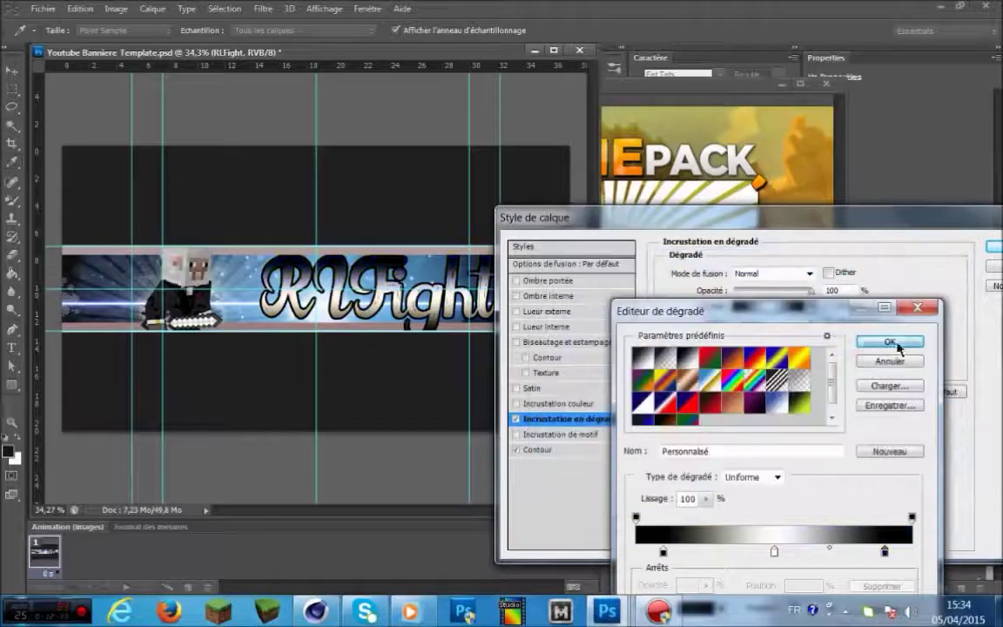
pyautogui.click(832, 341)
pyautogui.moveTo(798, 219); pyautogui.dragTo(682, 219)
pyautogui.click(919, 246)
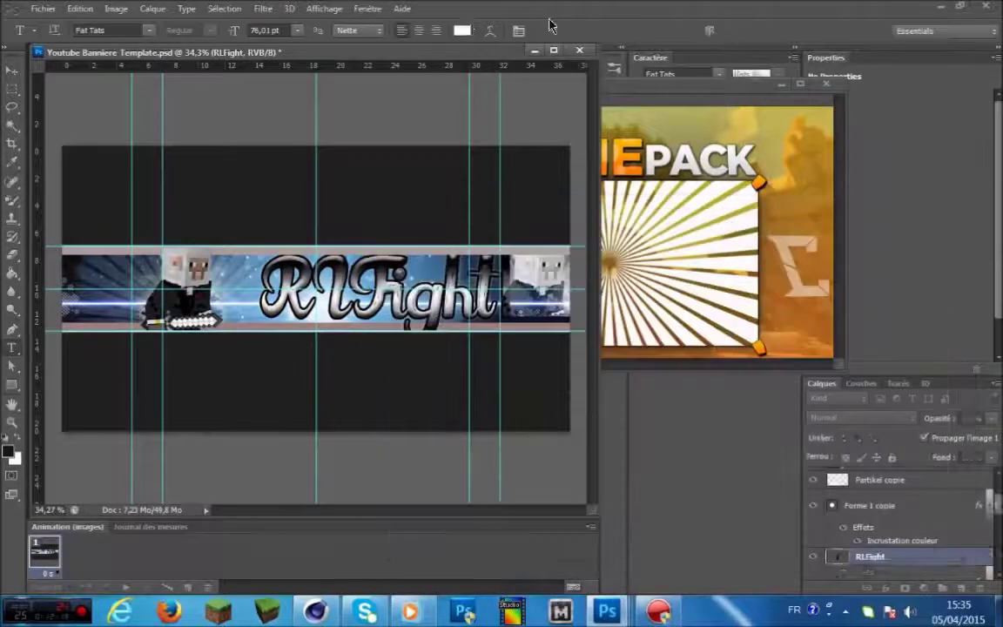
# Warp the RLFight title horizontally with the Flag (Drapeau) style and a slight positive bend.
pyautogui.click(490, 33)
pyautogui.click(766, 167)
pyautogui.click(764, 329)
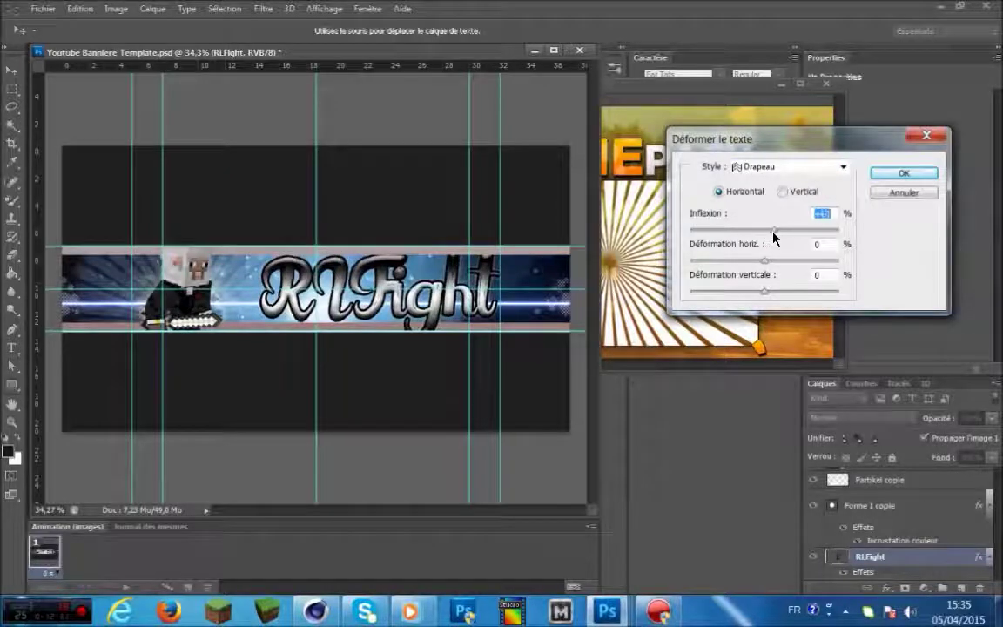
pyautogui.click(903, 173)
# Rasterize the RLFight title and erase its unwanted parts around the character.
pyautogui.press('e')
pyautogui.click(233, 299)
pyautogui.press('Return')
pyautogui.moveTo(235, 269)
pyautogui.mouseDown()
pyautogui.moveTo(216, 351)
pyautogui.moveTo(143, 279)
pyautogui.moveTo(116, 349)
pyautogui.moveTo(150, 293)
pyautogui.mouseUp()
pyautogui.moveTo(238, 313); pyautogui.dragTo(219, 300)
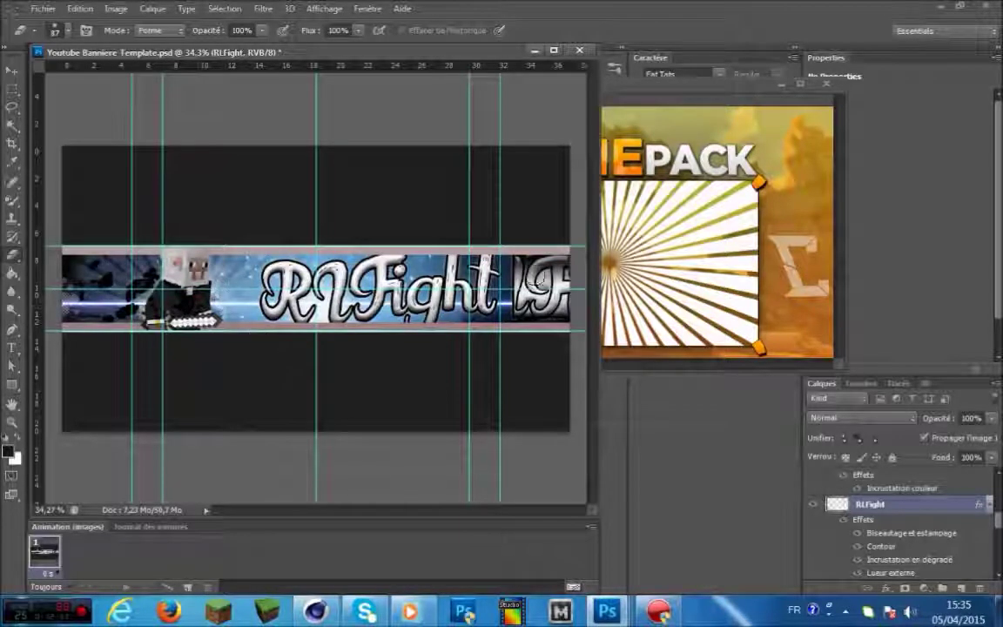
# Erase the stray lettering at the banner's right end, and undo the last two actions.
pyautogui.click(536, 290)
pyautogui.moveTo(521, 263)
pyautogui.mouseDown()
pyautogui.moveTo(465, 319)
pyautogui.moveTo(439, 330)
pyautogui.moveTo(522, 249)
pyautogui.moveTo(536, 299)
pyautogui.mouseUp()
pyautogui.hotkey('ctrl', 'alt', 'z')
pyautogui.hotkey('ctrl', 'alt', 'z')
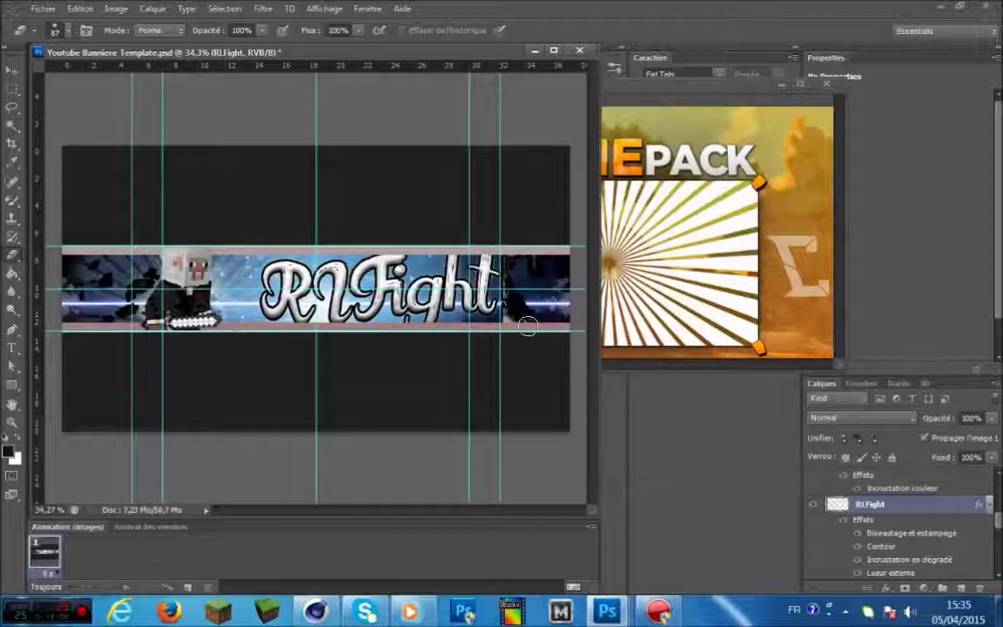